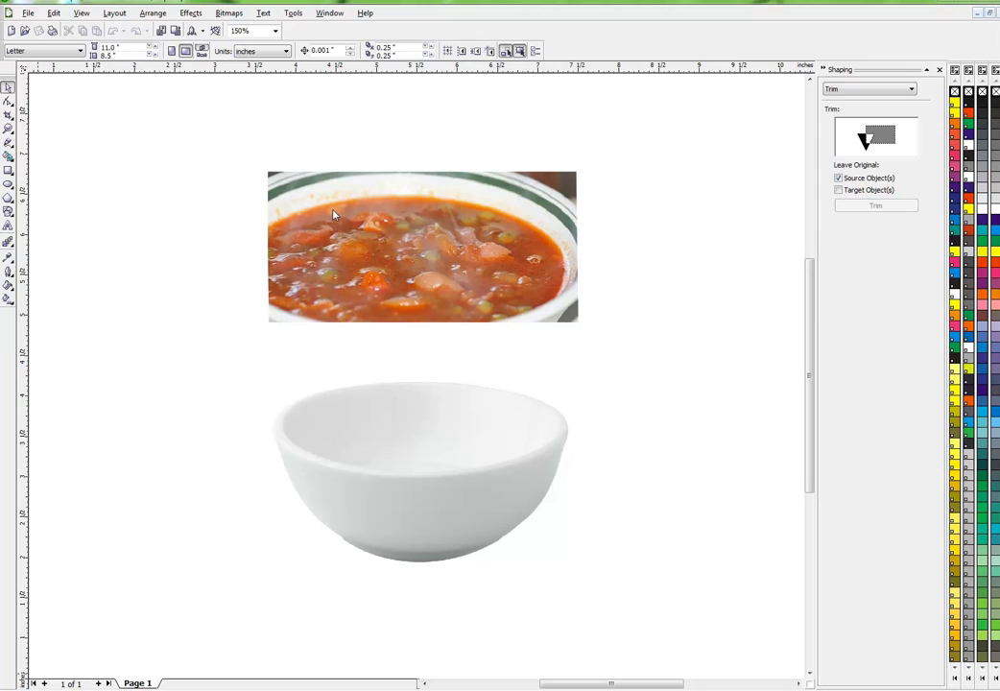
- Select the soup photo and the bowl photo in turn, then clear the selection
left_click(274, 184)
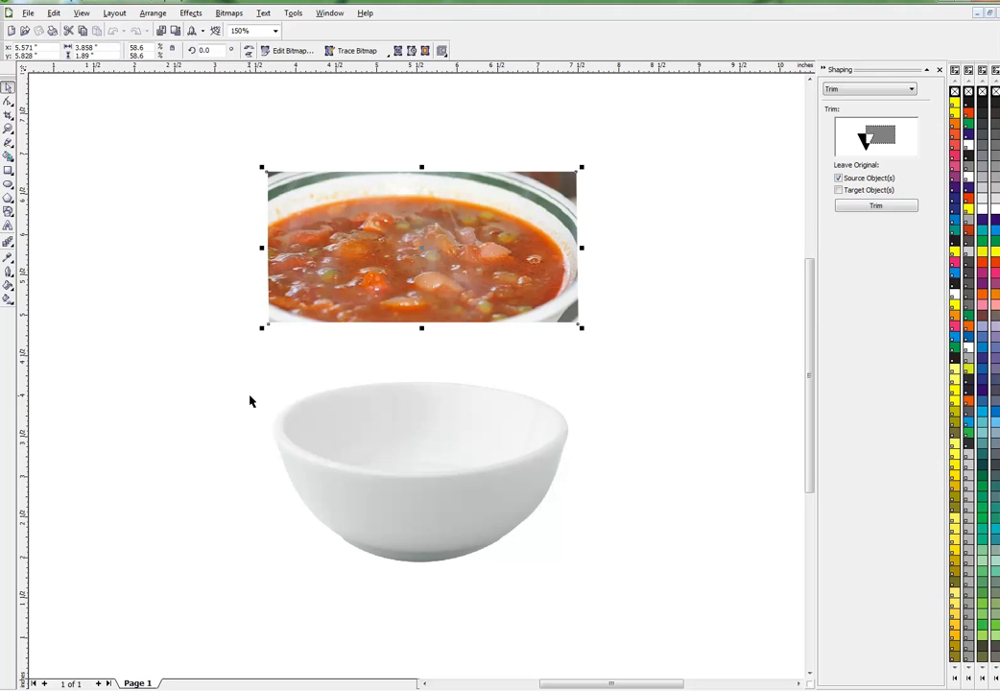
left_click(409, 433)
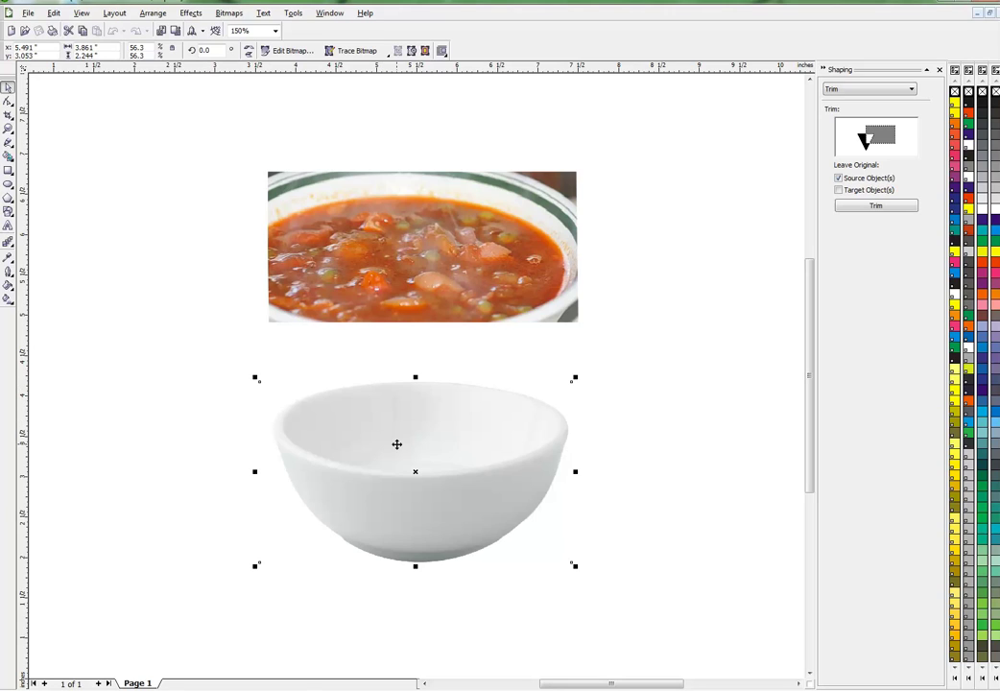
left_click(163, 261)
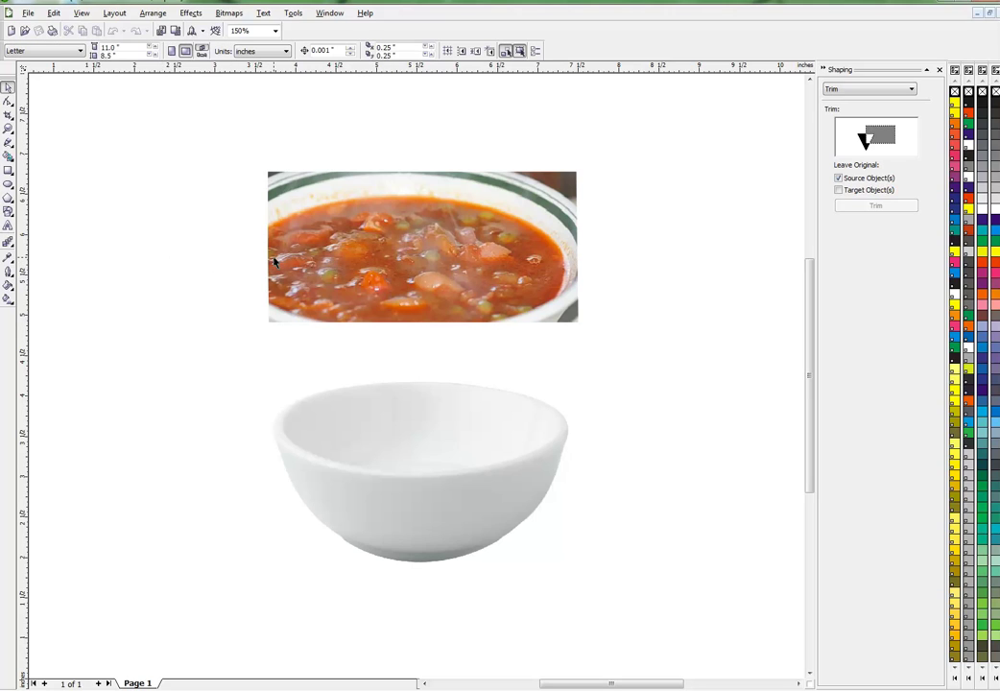
left_click(330, 245)
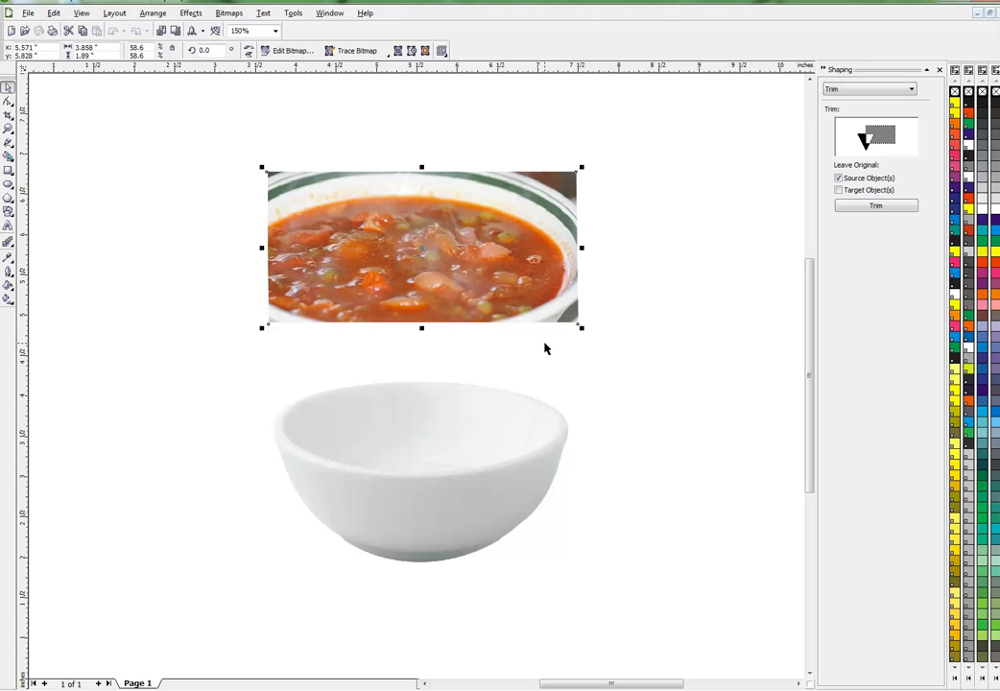
left_click(217, 293)
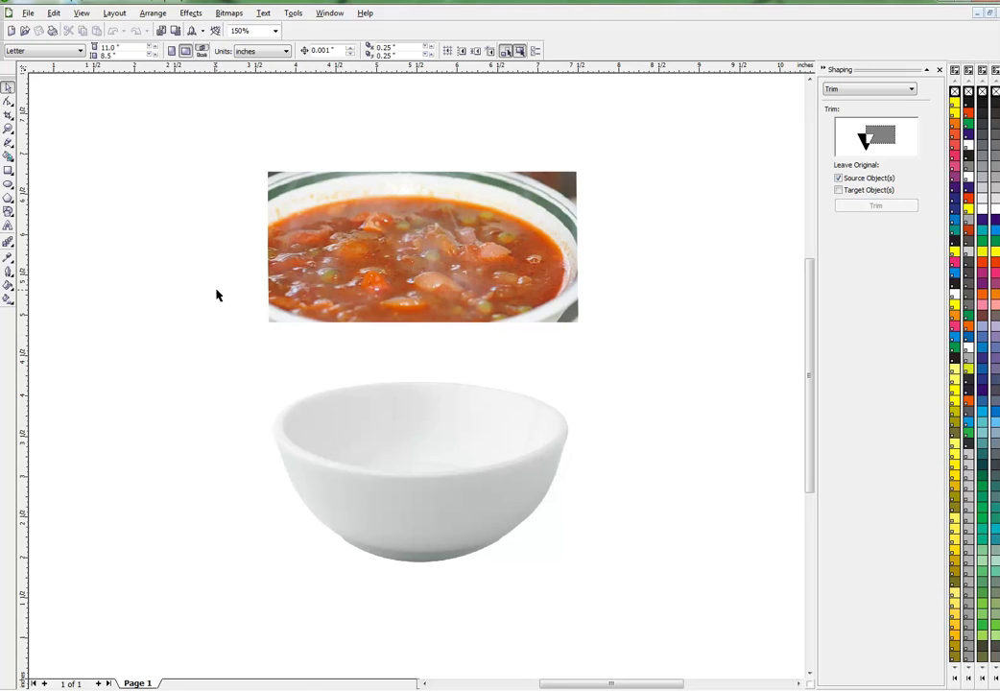
- Draw a borderless 4.896 × 2.572 inch rectangle around the soup photo and select both
left_click(8, 171)
mouse_move(235, 147)
left_mouse_down()
mouse_move(484, 342)
mouse_move(580, 365)
mouse_move(614, 356)
left_mouse_up()
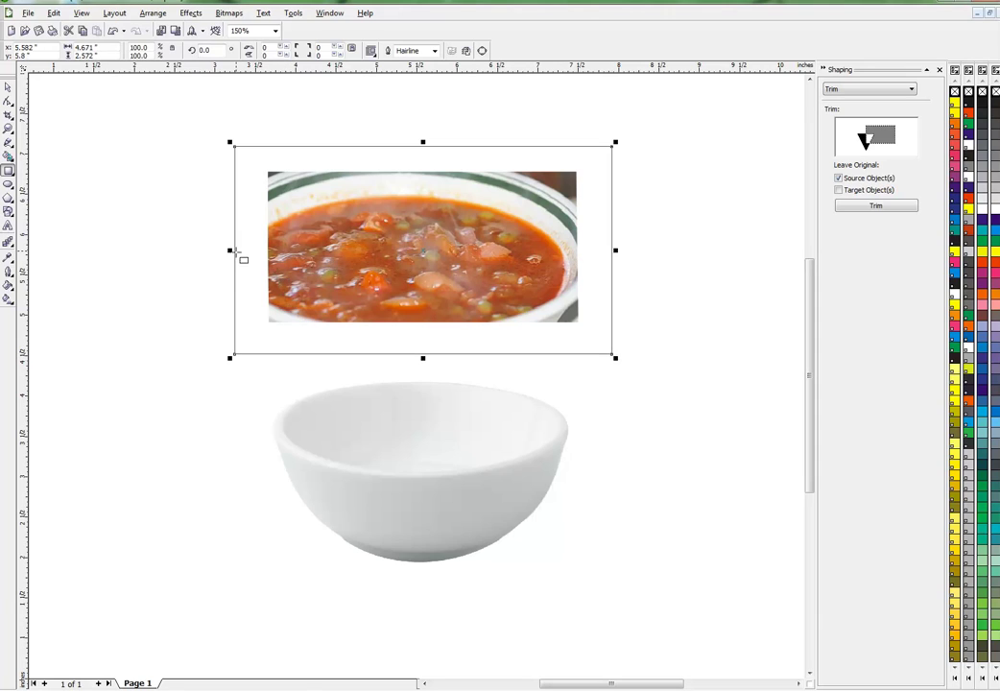
left_click_drag(228, 250, 209, 250)
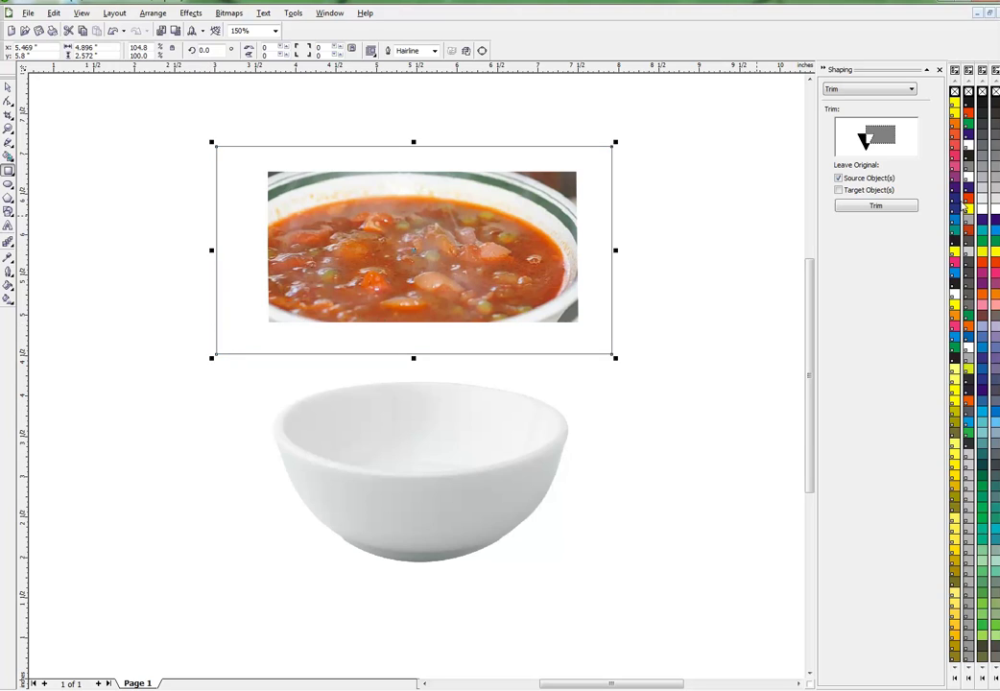
right_click(995, 91)
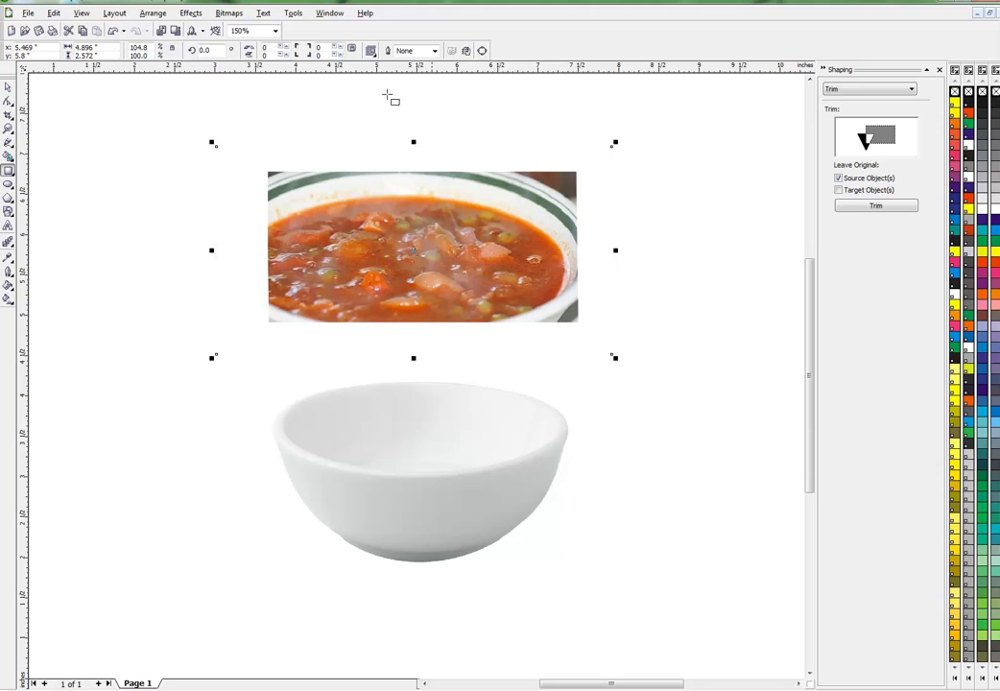
left_click(7, 86)
left_click_drag(135, 119, 669, 388)
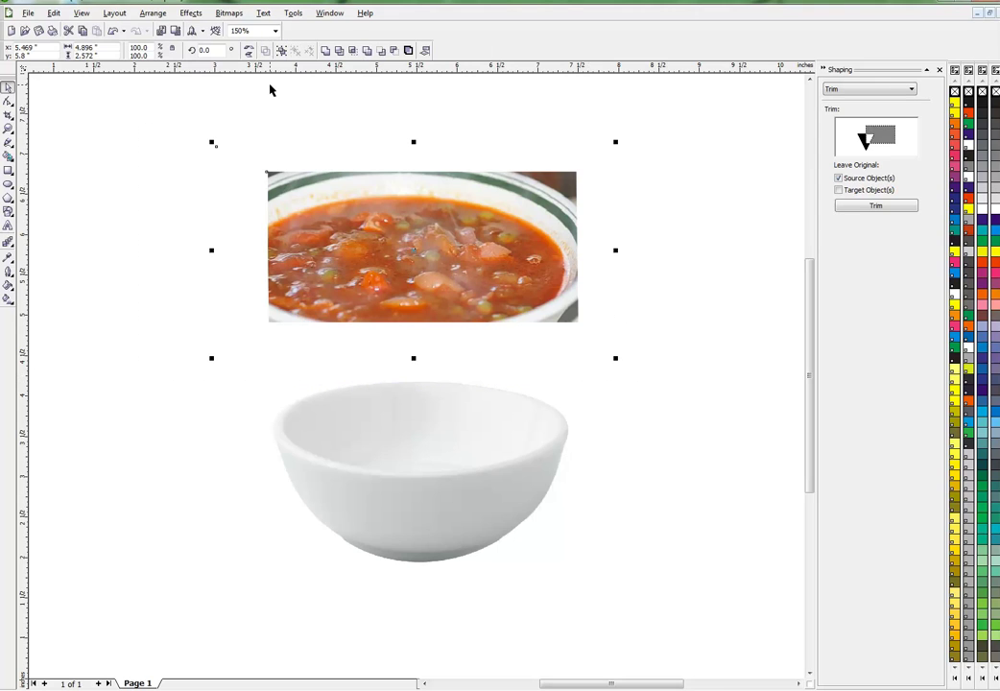
- Convert the soup photo and rectangle to a 150 dpi RGB bitmap with transparent background
left_click(230, 12)
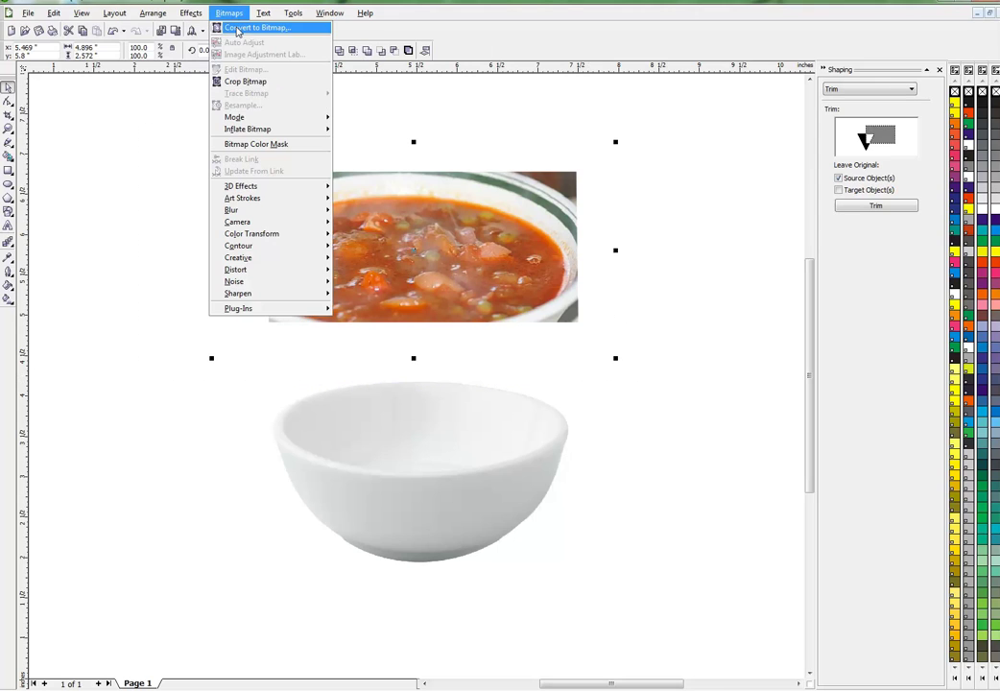
left_click(245, 28)
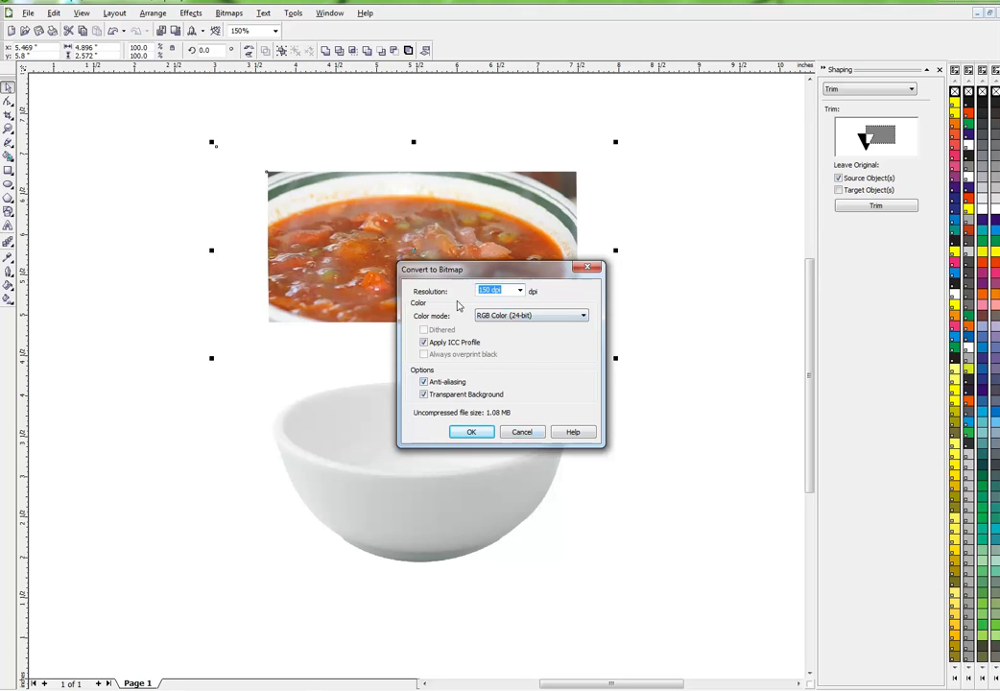
left_click(484, 435)
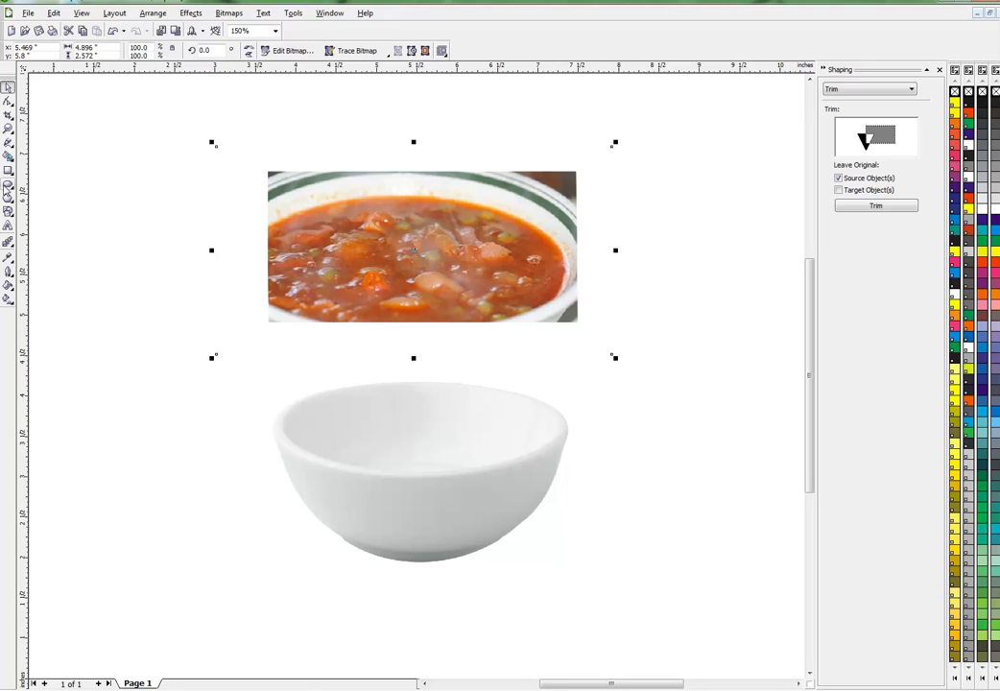
- Draw an ellipse over the bowl rim and give it cyan fill with no outline
left_click(8, 184)
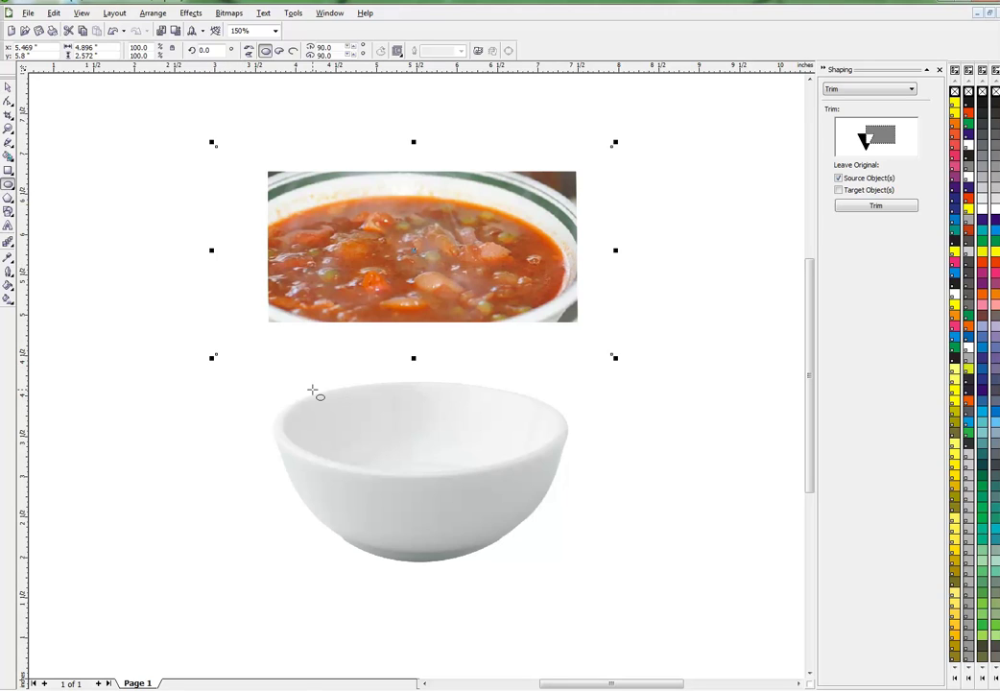
mouse_move(313, 390)
left_mouse_down()
mouse_move(528, 464)
mouse_move(558, 464)
left_mouse_up()
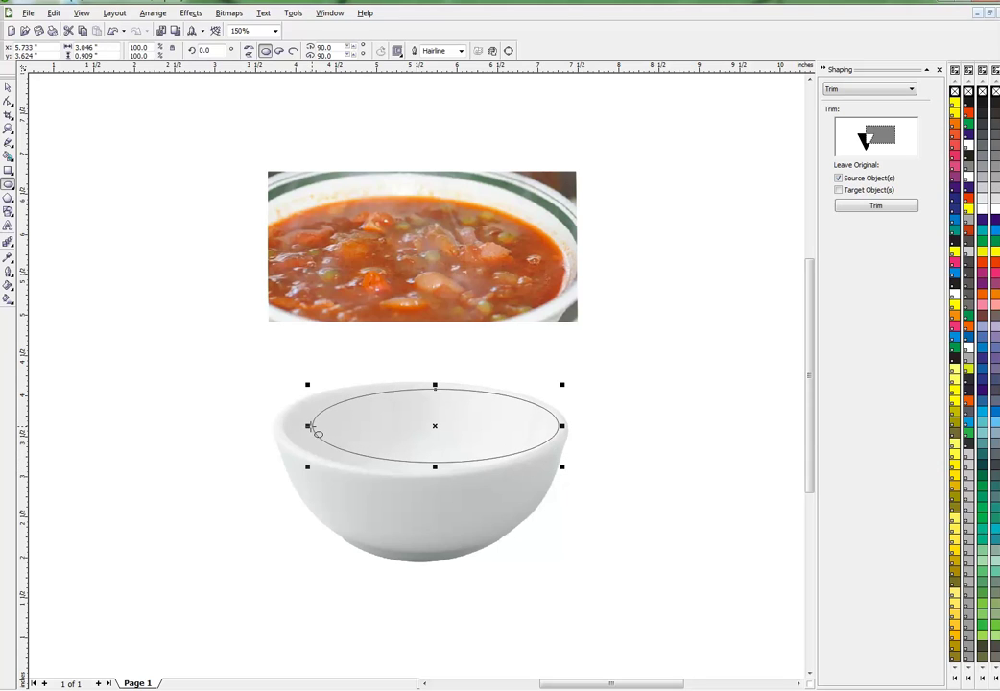
left_click_drag(307, 426, 279, 433)
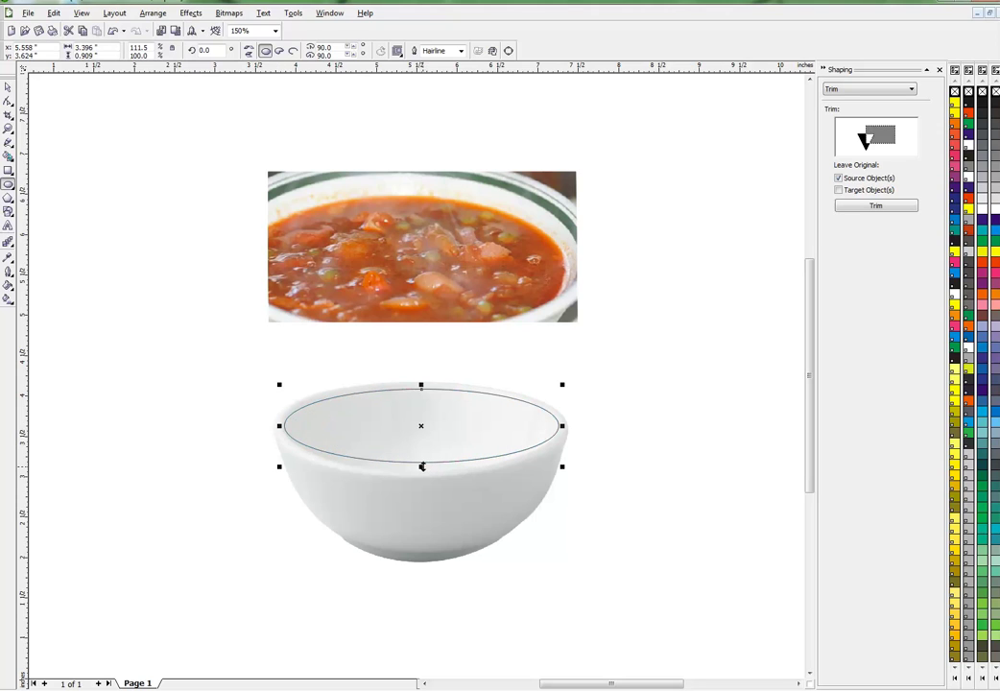
left_click_drag(422, 467, 421, 474)
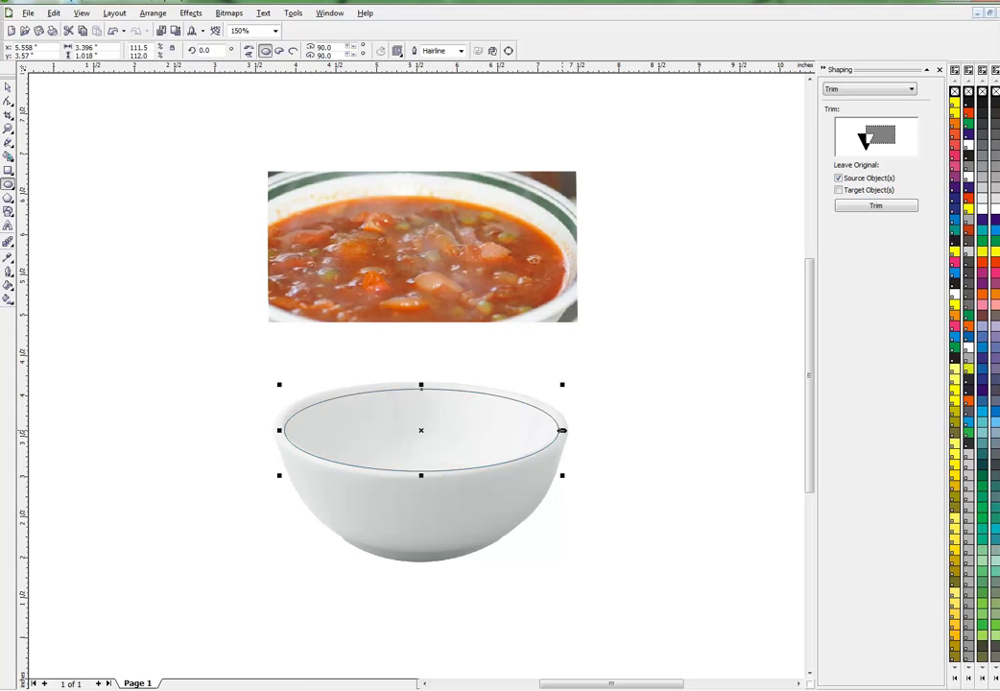
left_click_drag(562, 429, 553, 430)
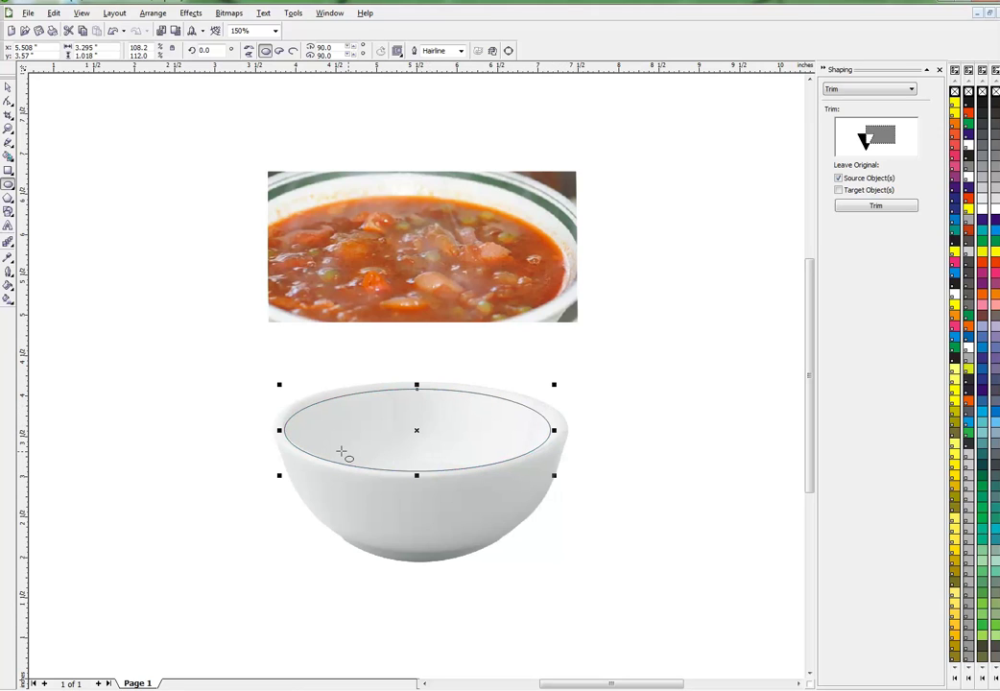
left_click(995, 234)
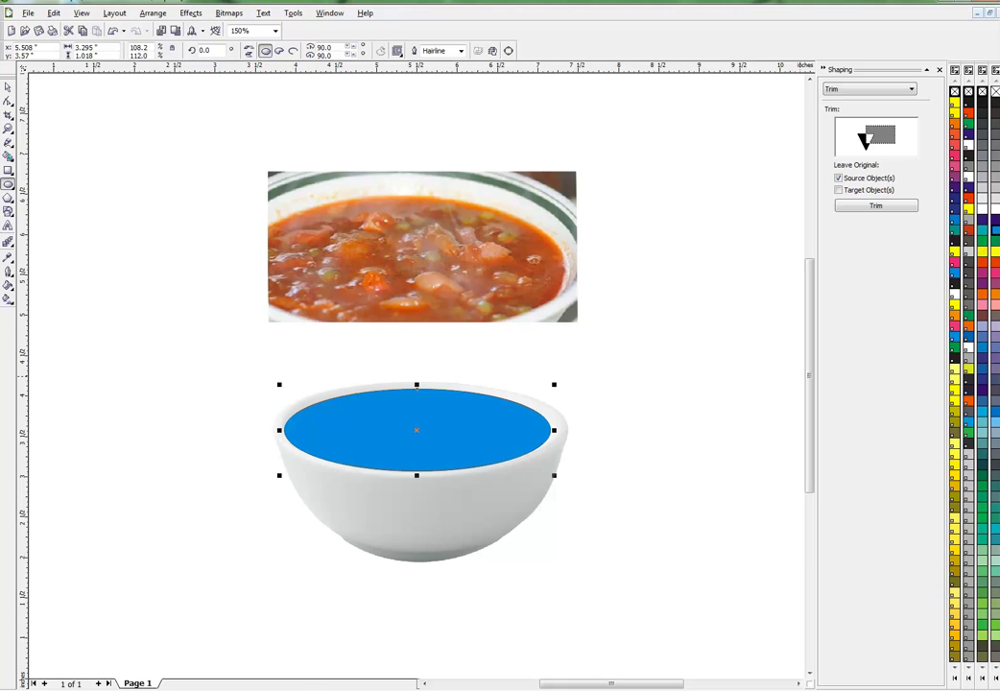
right_click(997, 96)
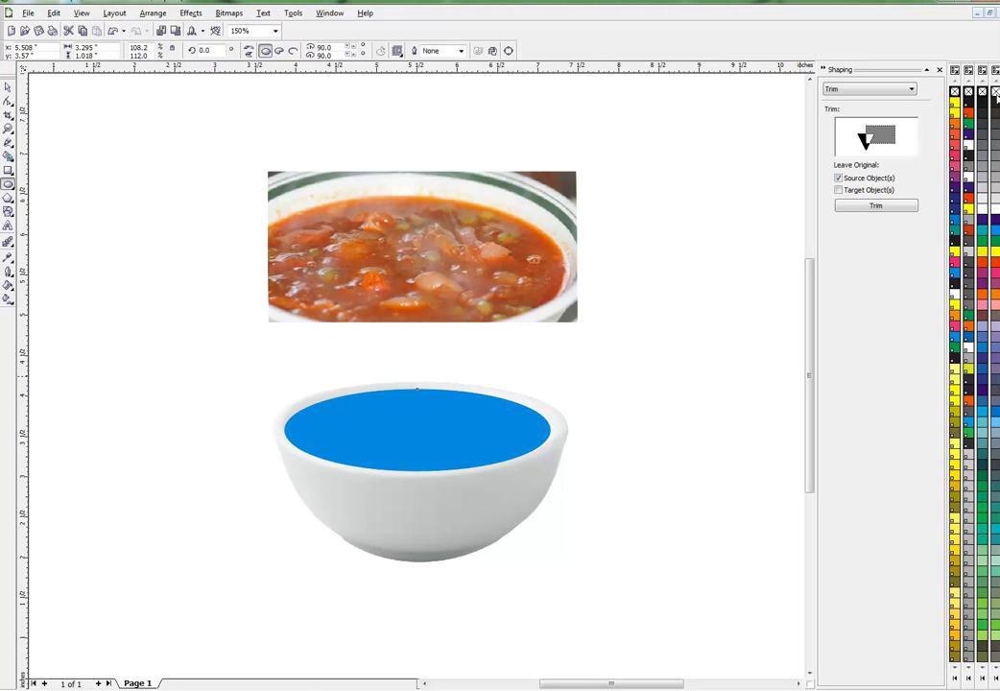
- Nudge the ellipse down to 3.458 × 1.018 inches at the rim, then reselect the soup bitmap
key("Down")
key("Down")
key("Down")
key("Down")
key("Down")
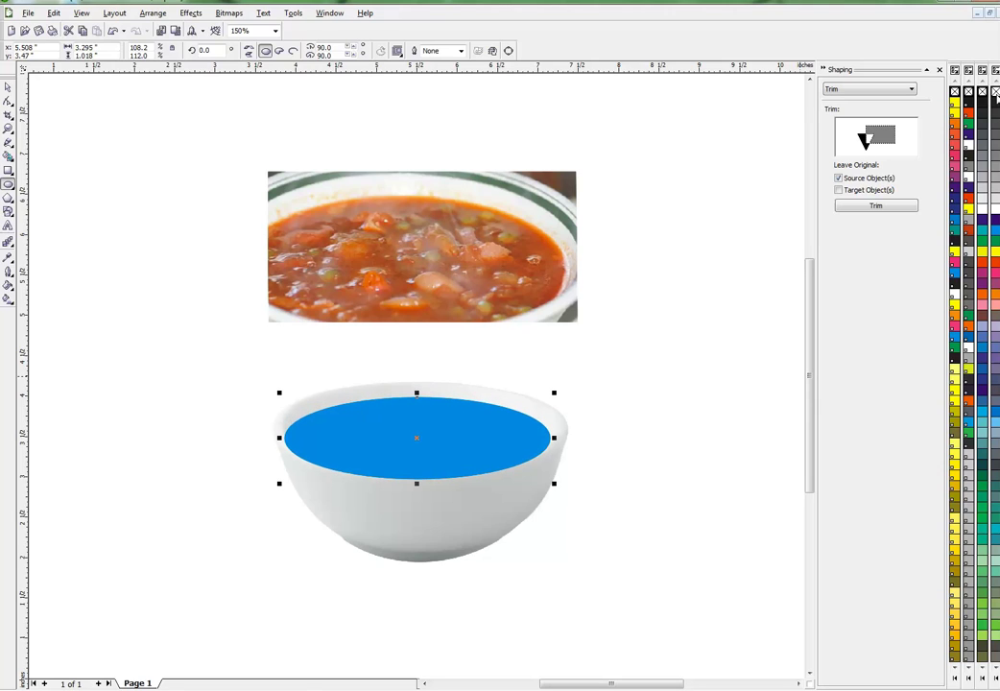
key("Down")
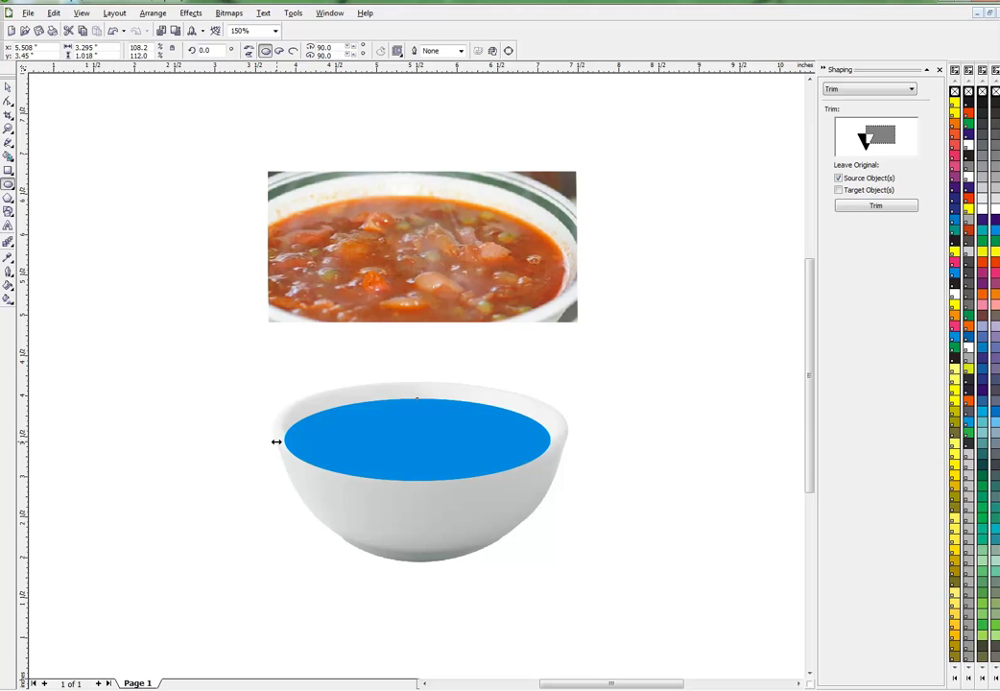
left_click_drag(277, 439, 275, 442)
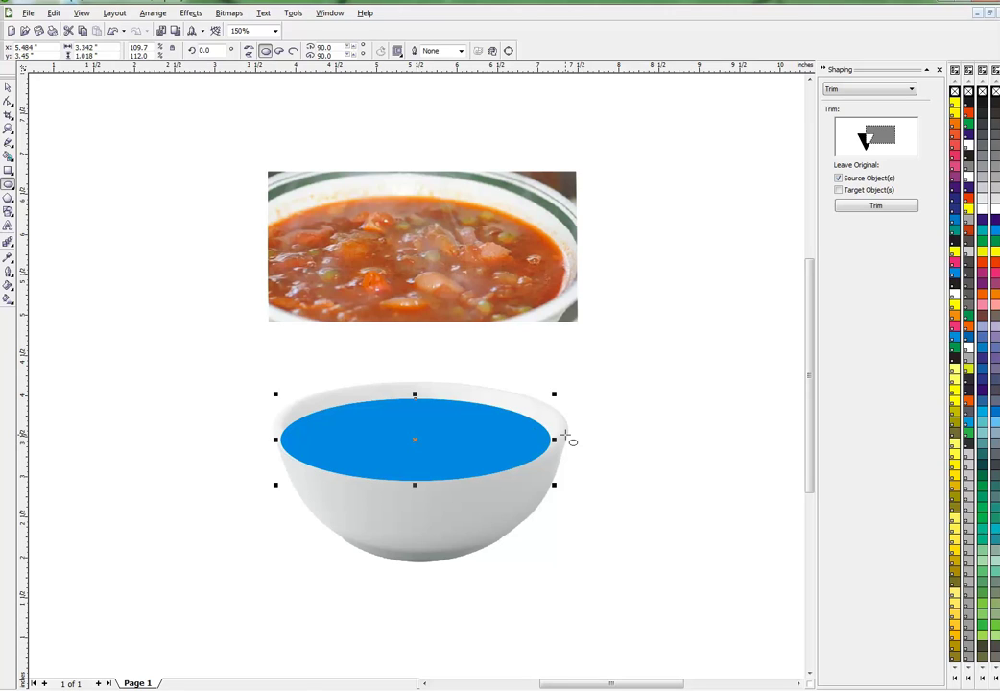
left_click_drag(554, 440, 566, 440)
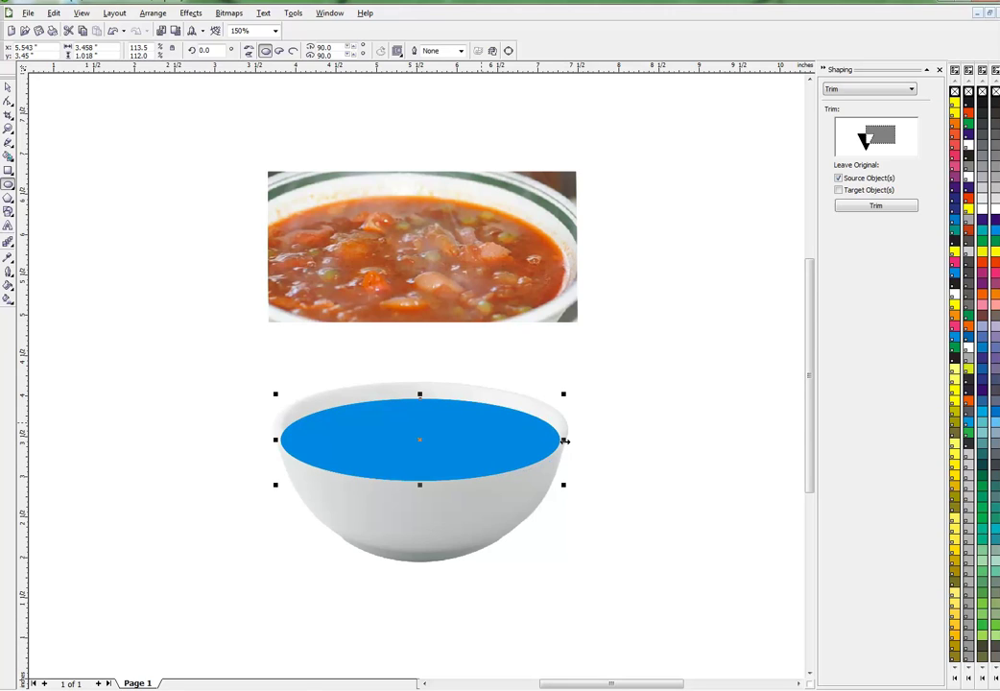
left_click(146, 339)
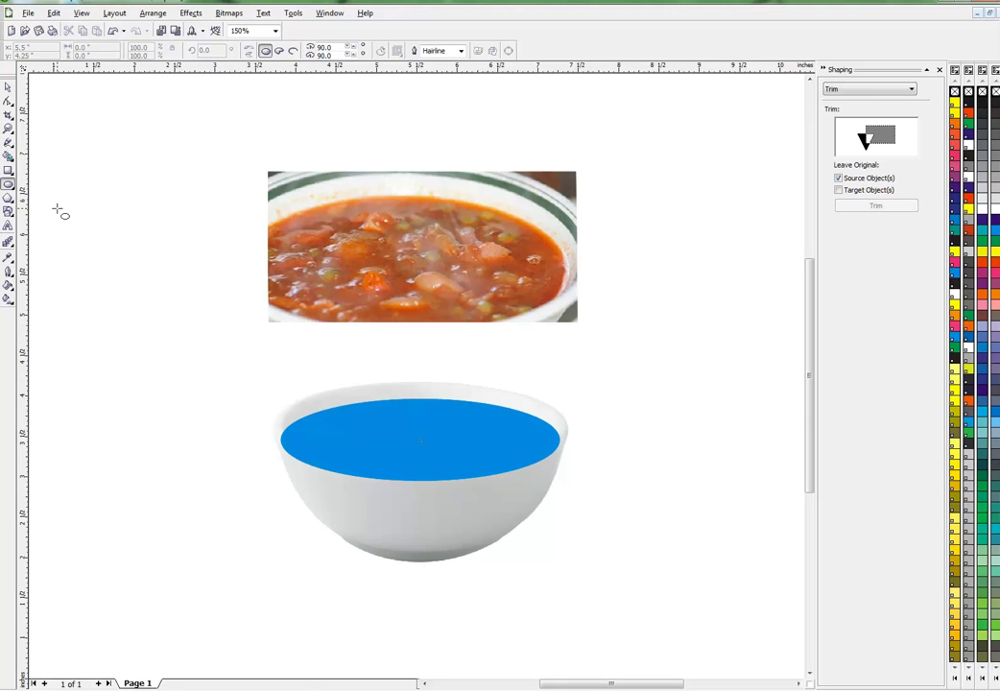
left_click(9, 87)
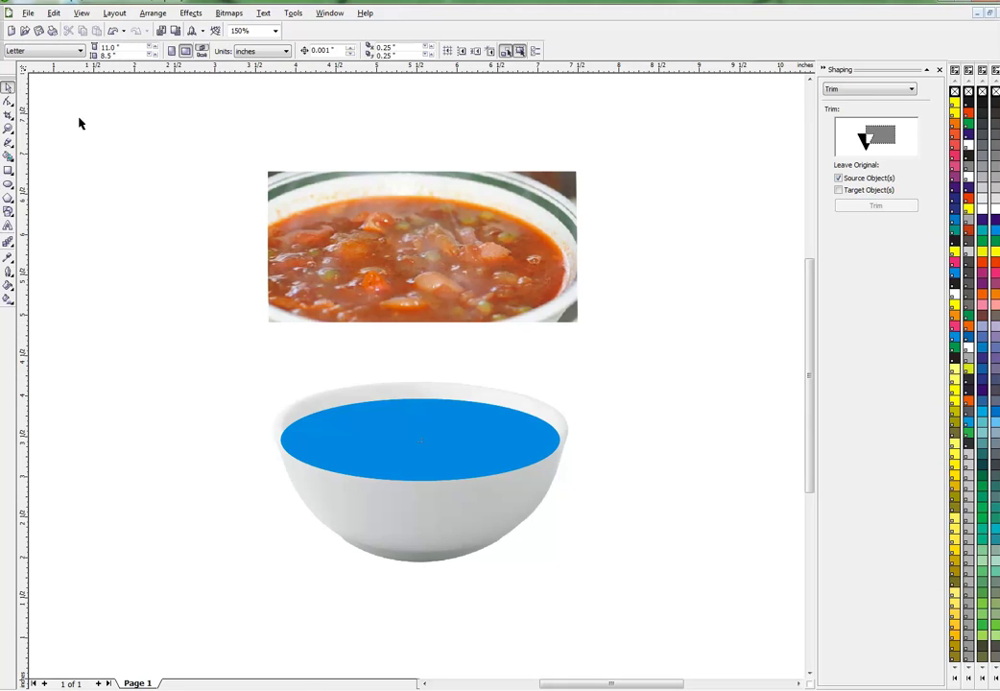
left_click(522, 212)
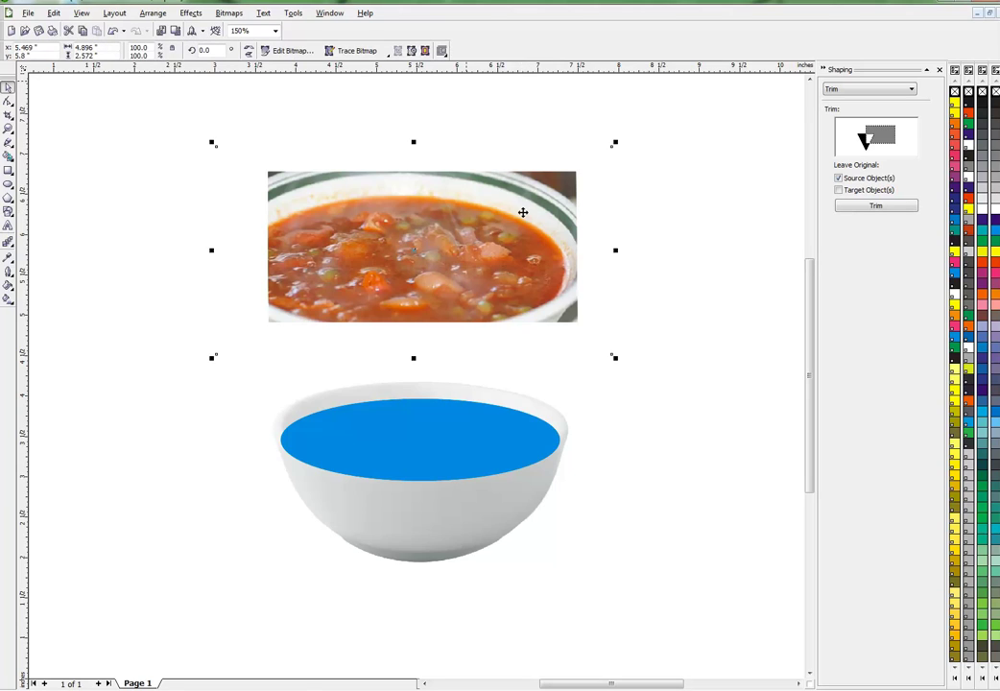
- Open the soup bitmap in PHOTO-PAINT and maximize both the document and the editor window
left_click(291, 51)
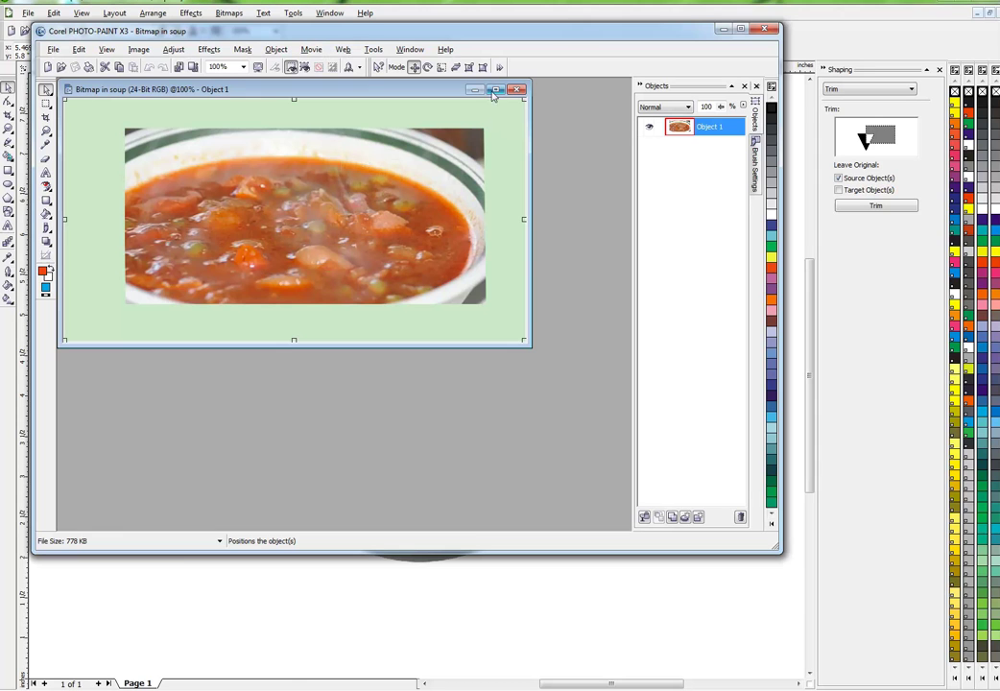
left_click(495, 89)
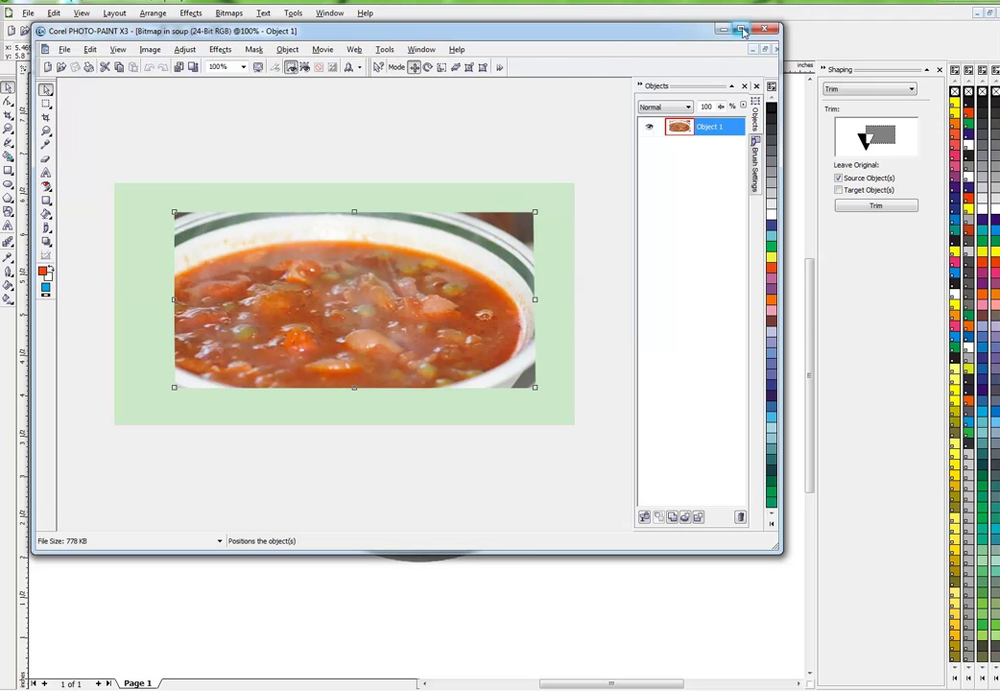
double_click(601, 30)
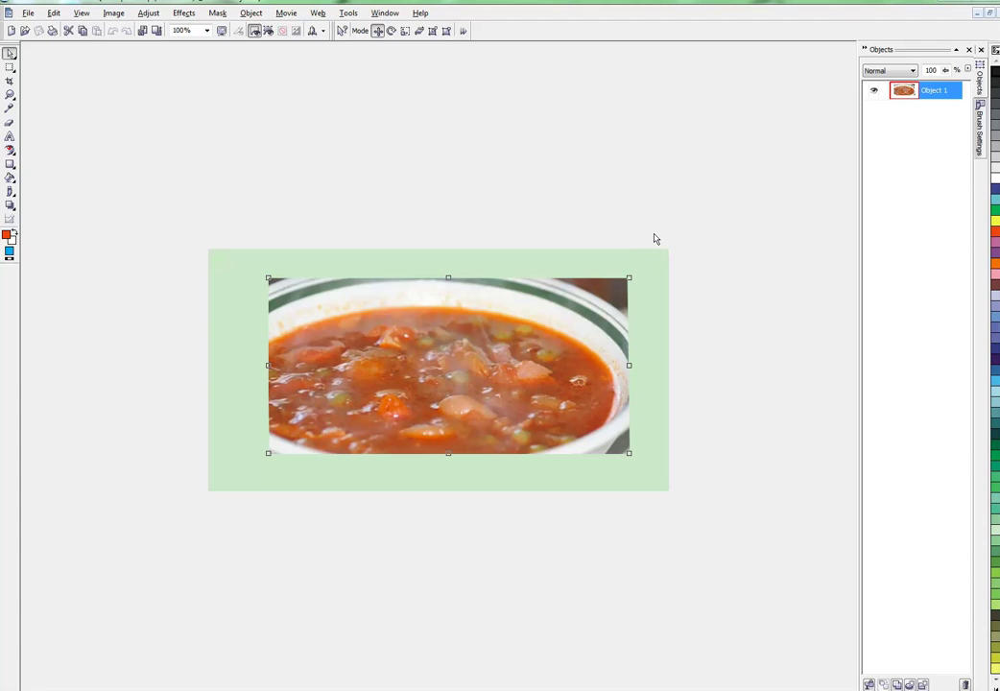
key("alt+Tab")
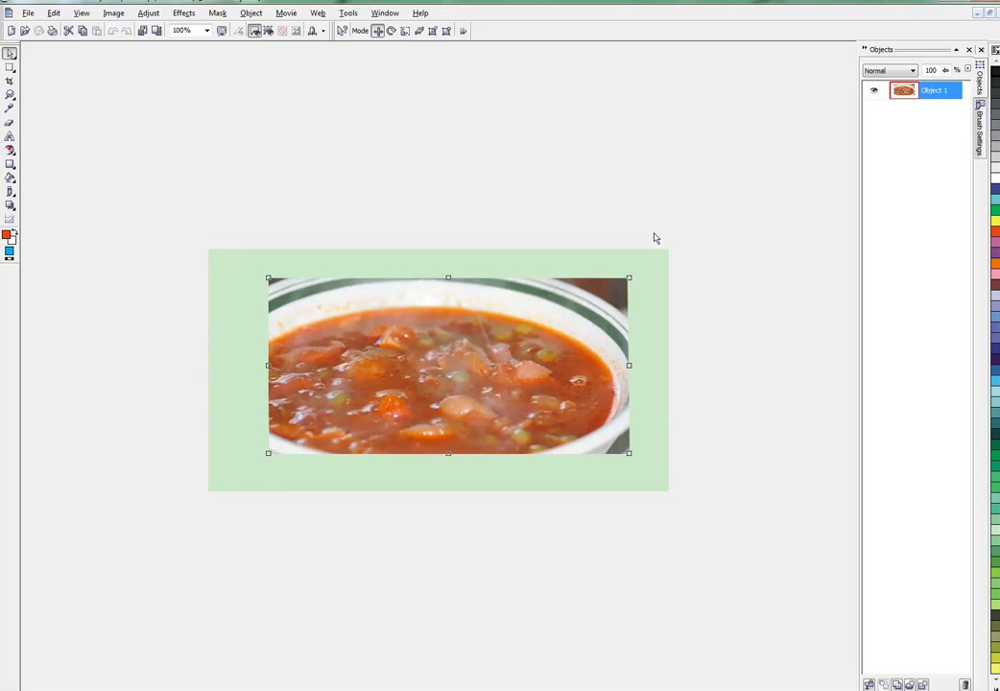
- Back in CorelDRAW, convert the blue ellipse to a 150 dpi RGB bitmap with transparent background
key("alt+Tab")
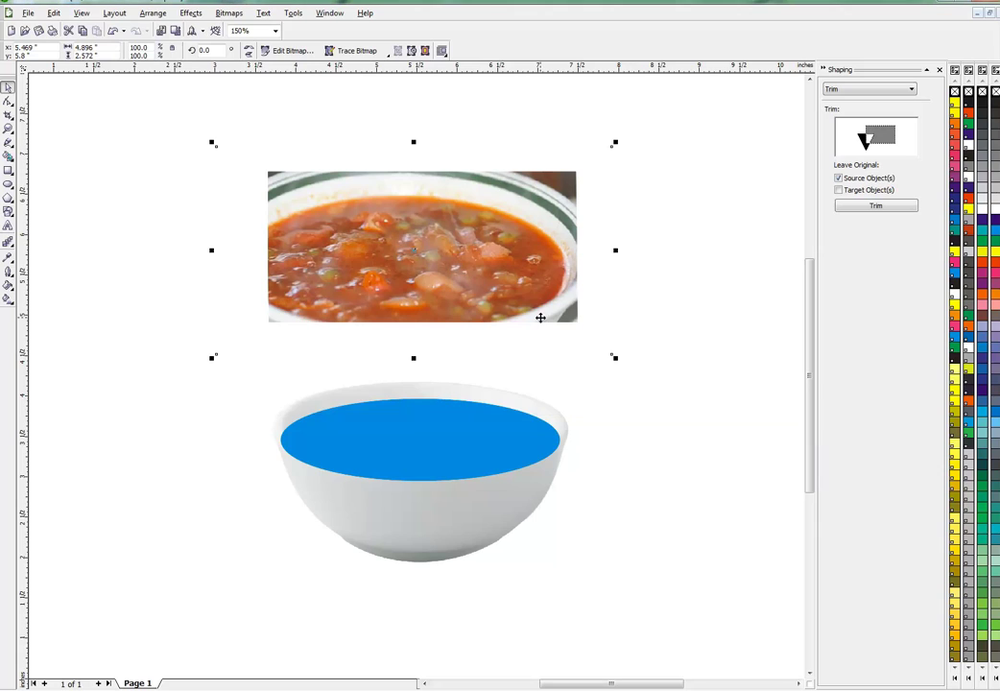
left_click(475, 434)
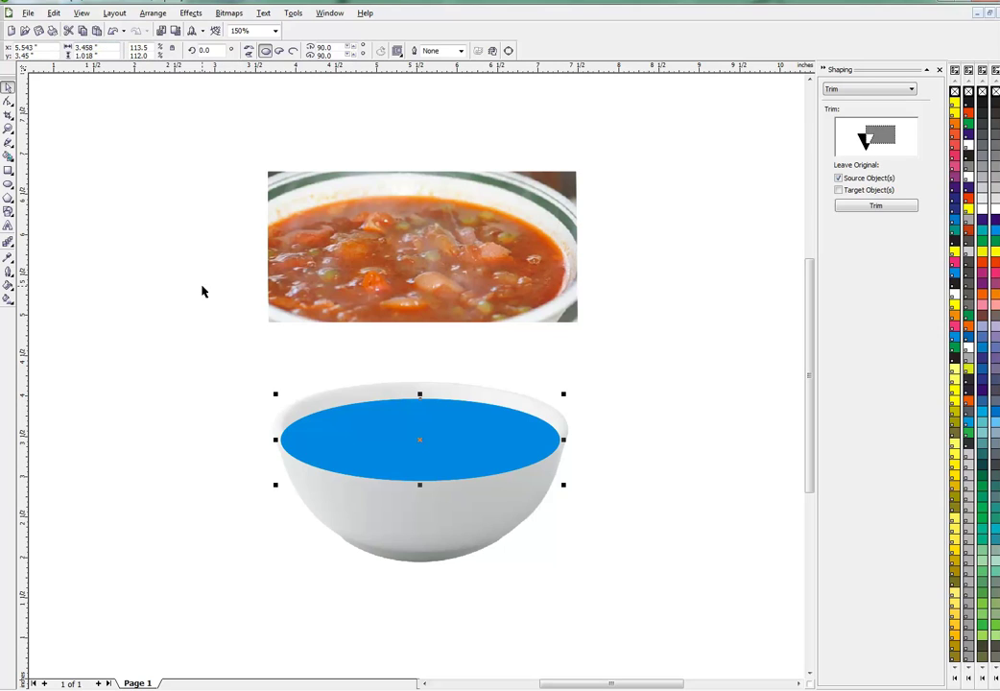
left_click(231, 13)
left_click(251, 26)
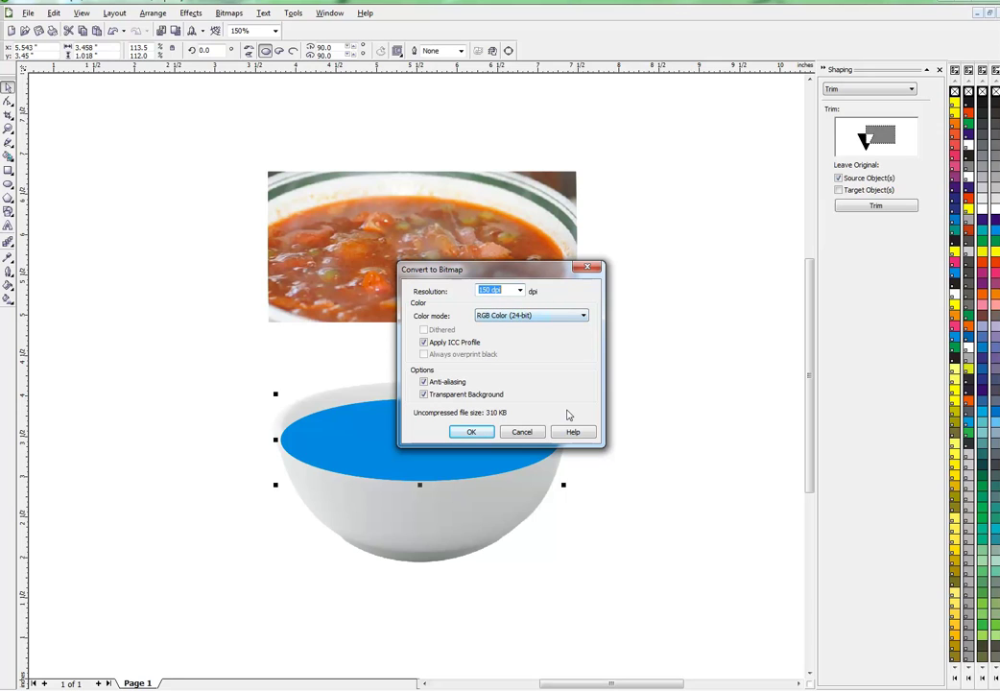
left_click(474, 431)
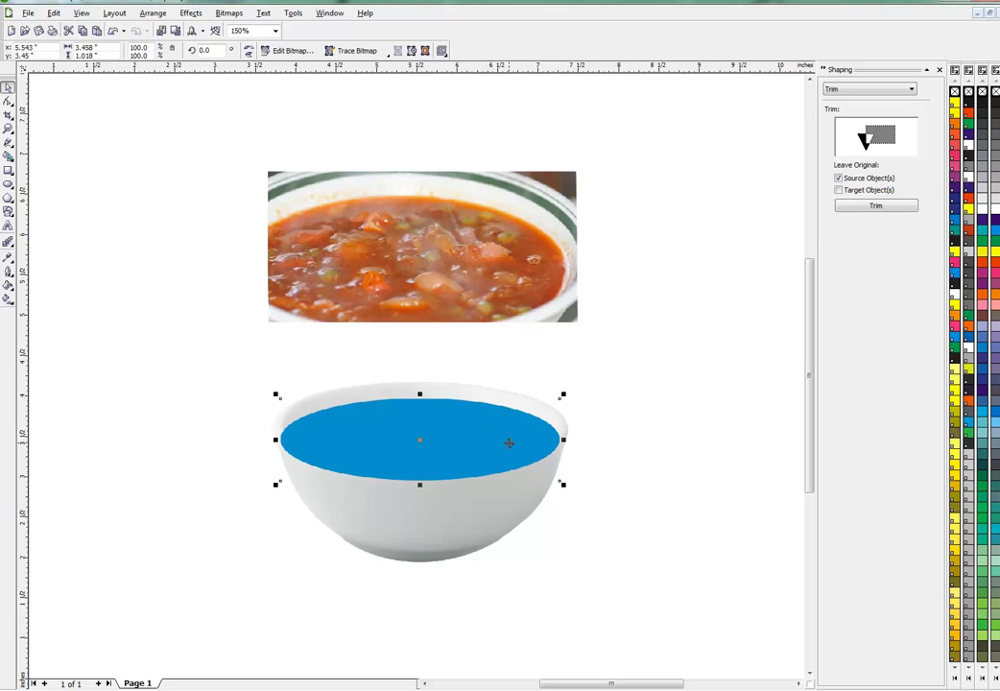
left_click(509, 443)
left_click(508, 442)
- Paste the blue ellipse into the soup image as a new object at 518 × 152 pixels
key("alt+Tab")
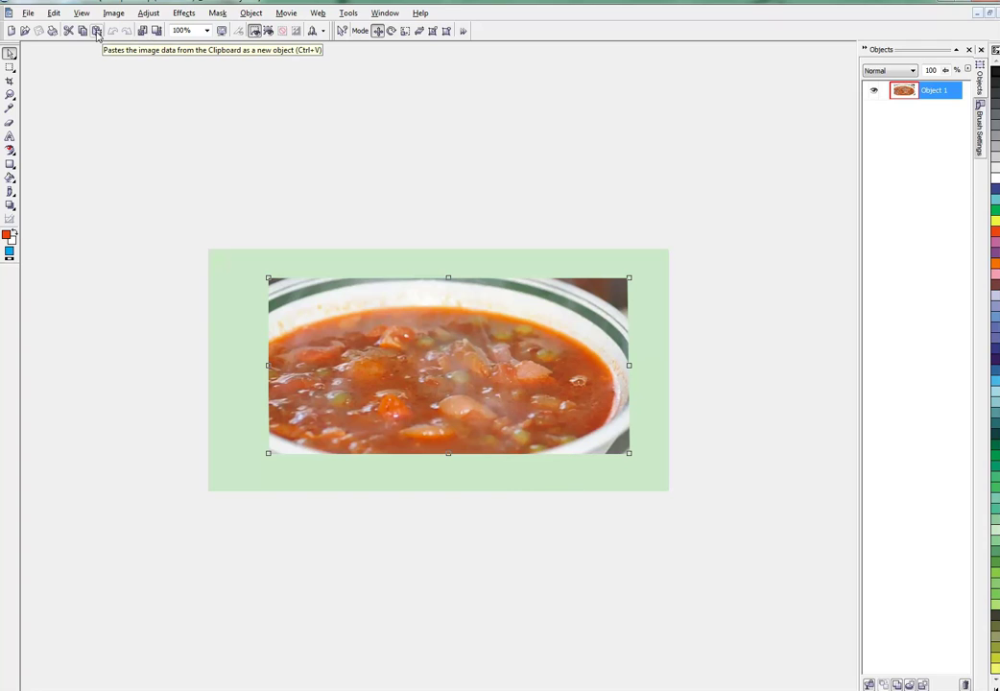
left_click(96, 32)
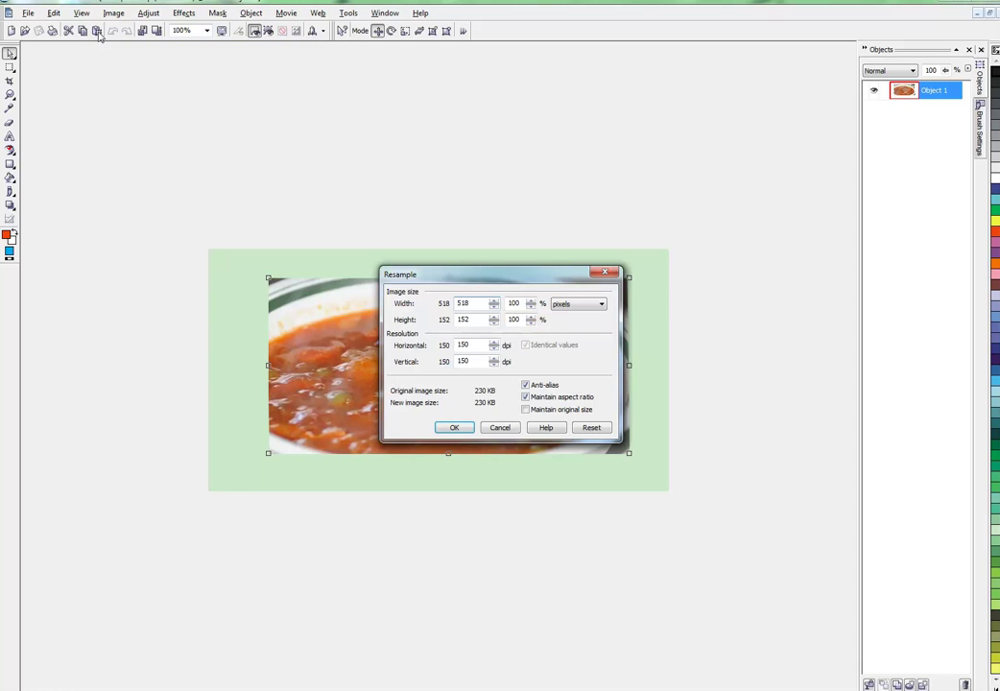
left_click(452, 429)
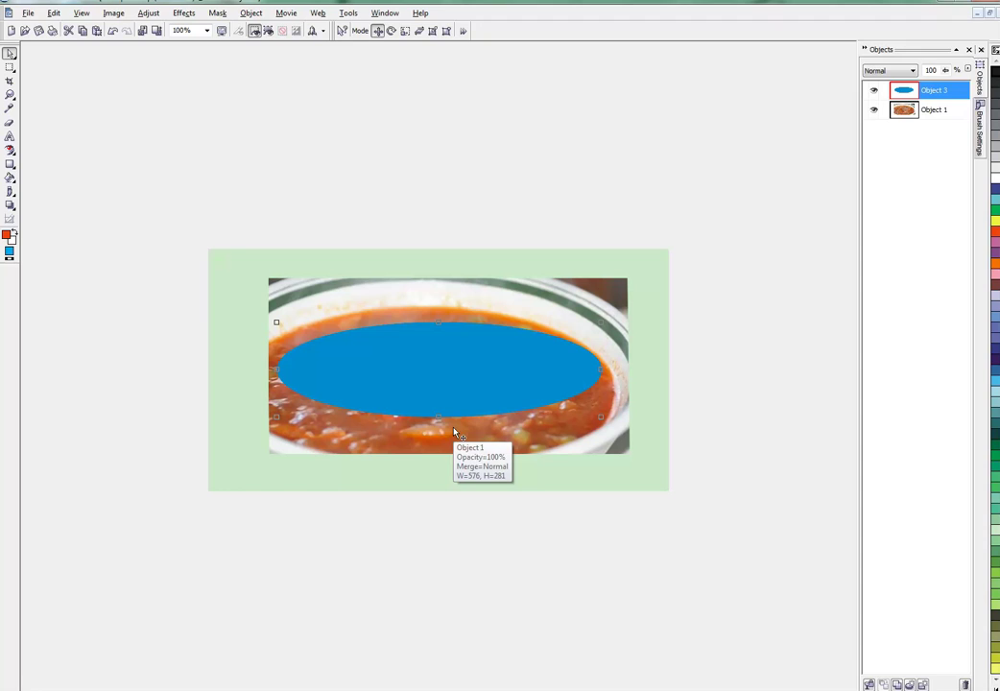
- Stretch the pasted ellipse across the soup bowl to 703 × 206 pixels
left_click(454, 365)
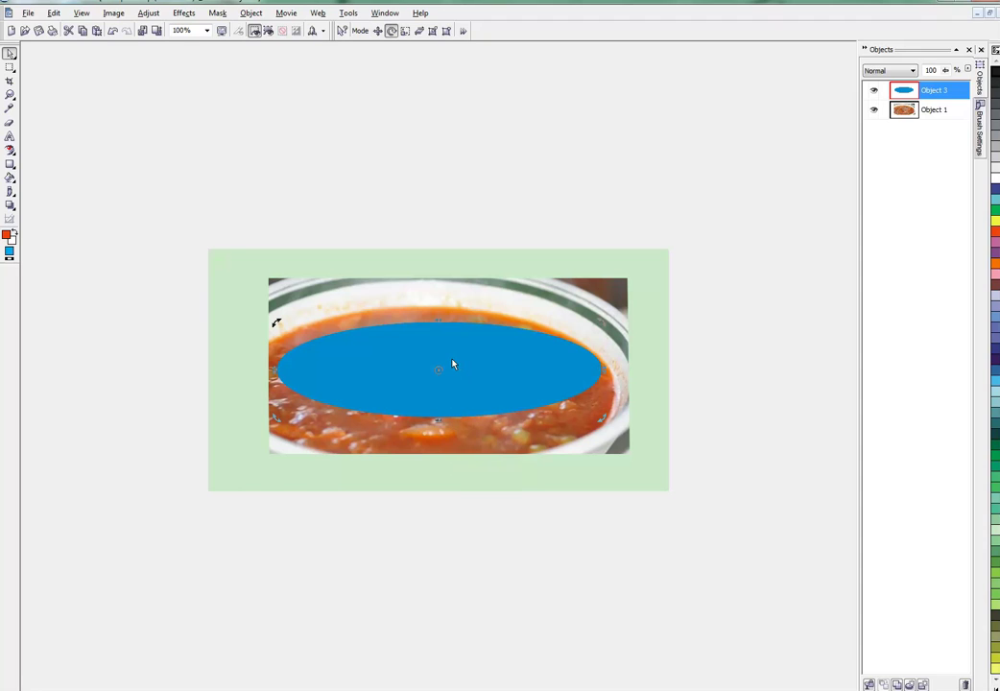
left_click(359, 365)
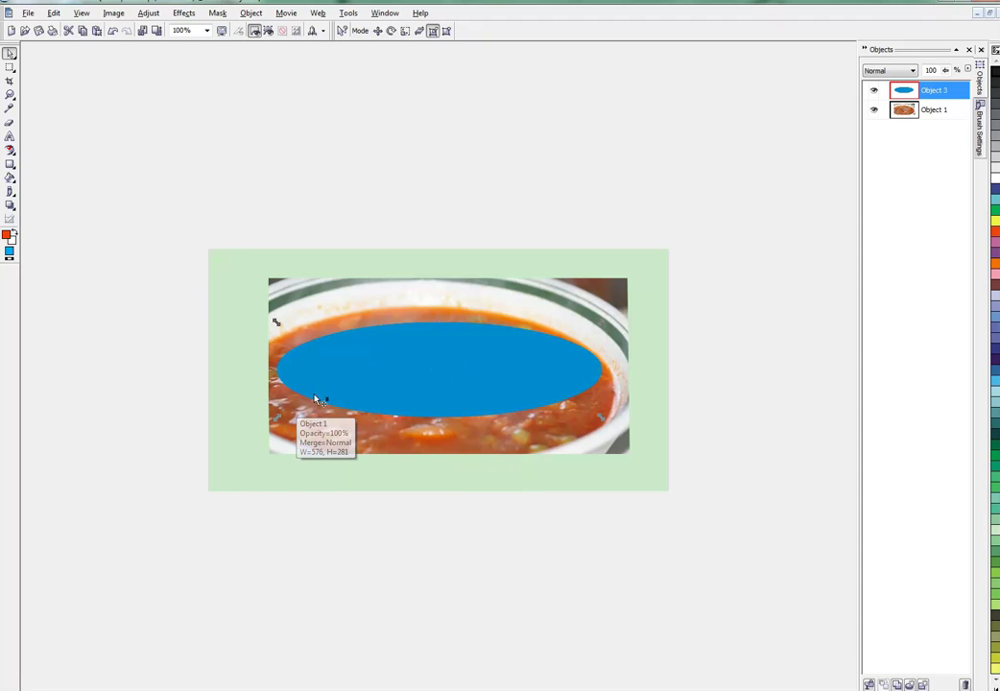
left_click(311, 397)
left_click(322, 392)
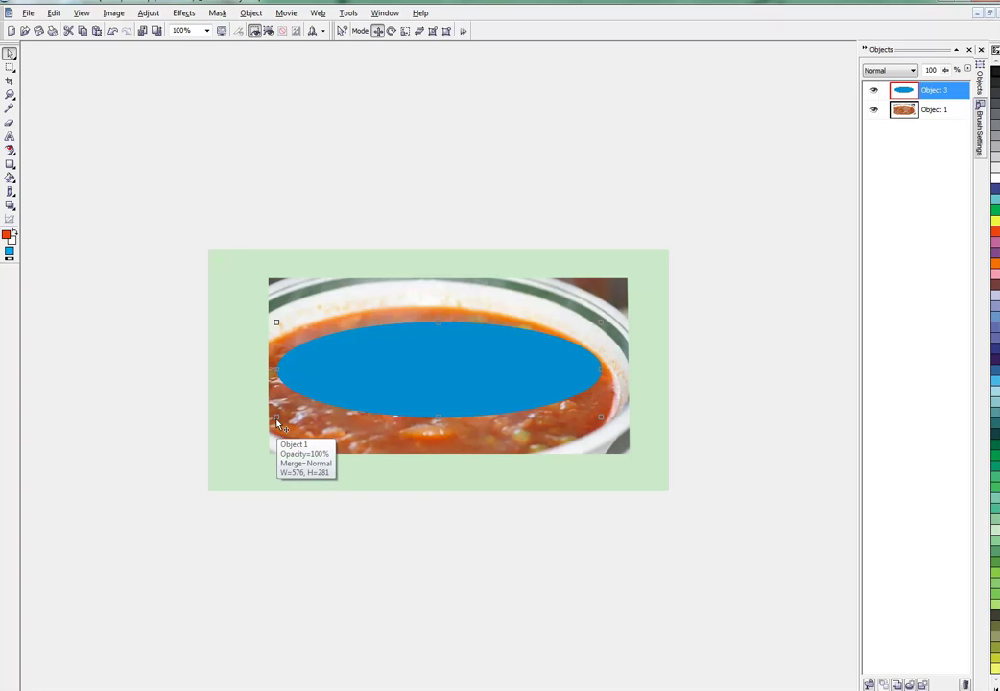
left_click_drag(276, 414, 231, 466)
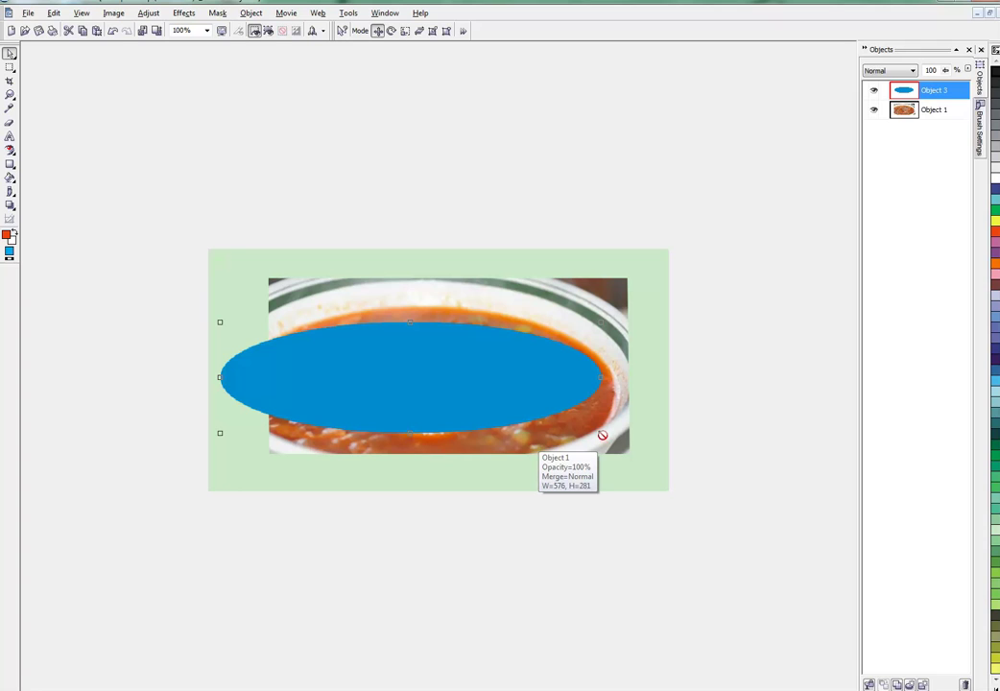
left_click_drag(601, 433, 647, 466)
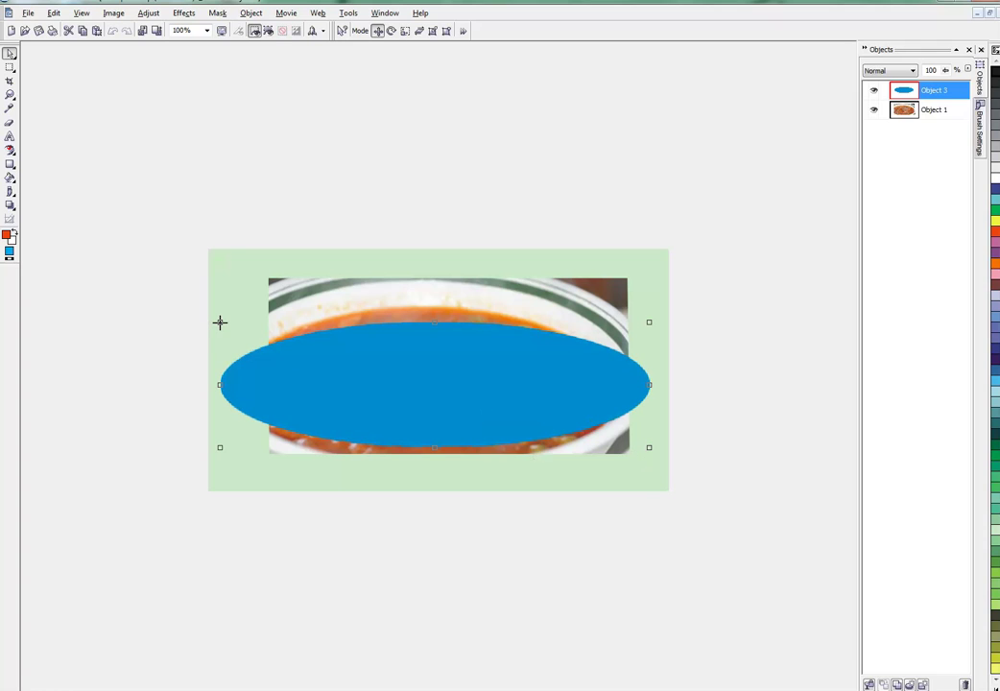
left_click_drag(220, 323, 213, 320)
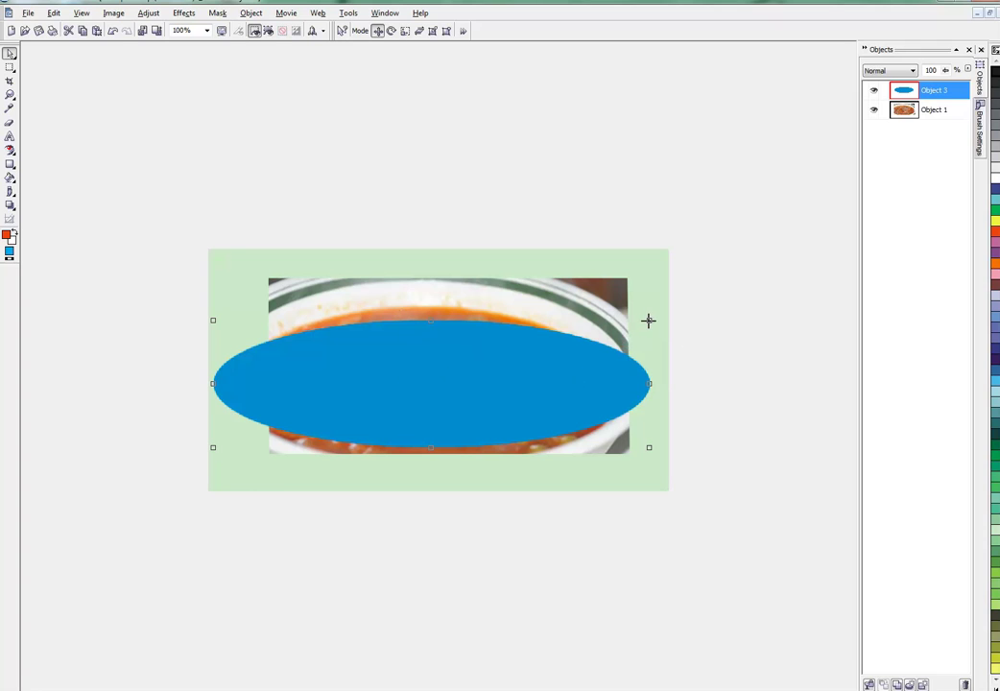
left_click_drag(648, 321, 655, 317)
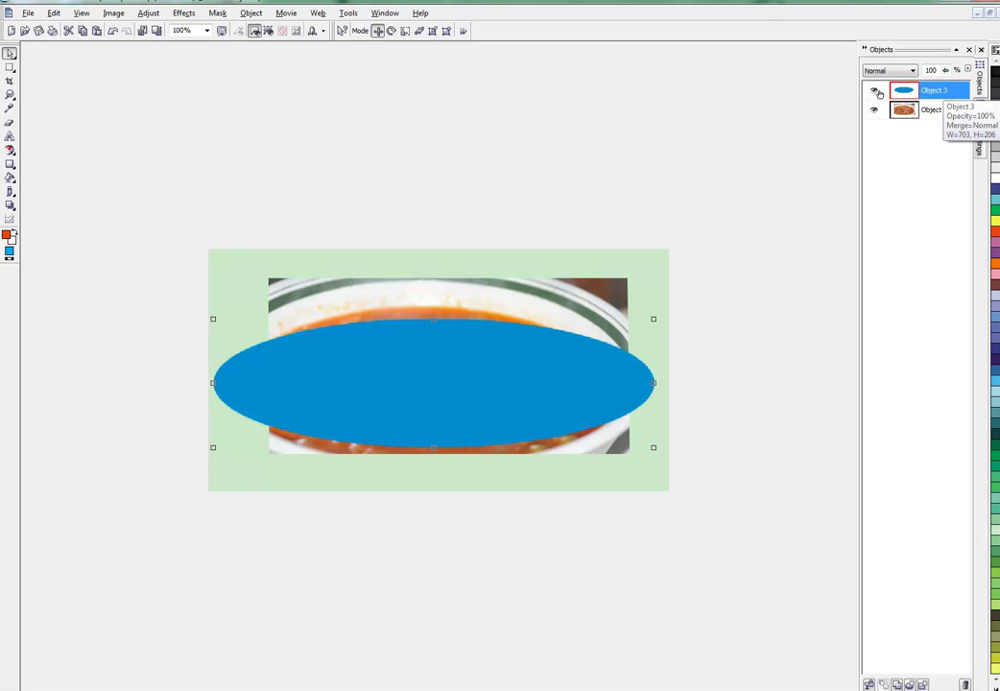
- Toggle the blue ellipse's visibility to compare it against the soup, leaving it shown
left_click(874, 89)
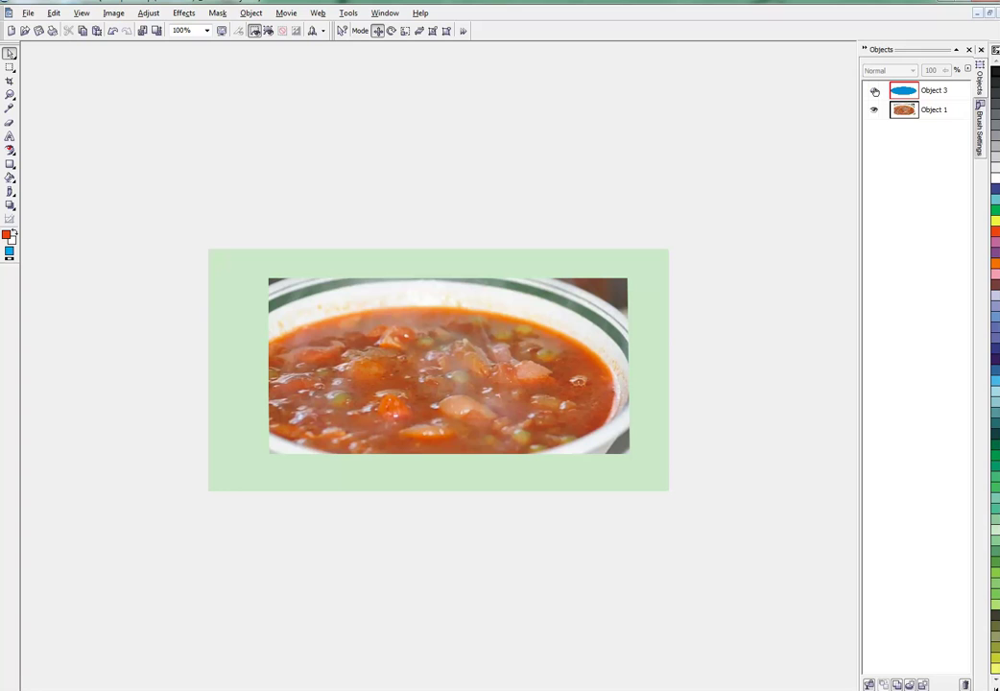
left_click(874, 91)
left_click(873, 90)
left_click(874, 90)
left_click(874, 90)
left_click(874, 90)
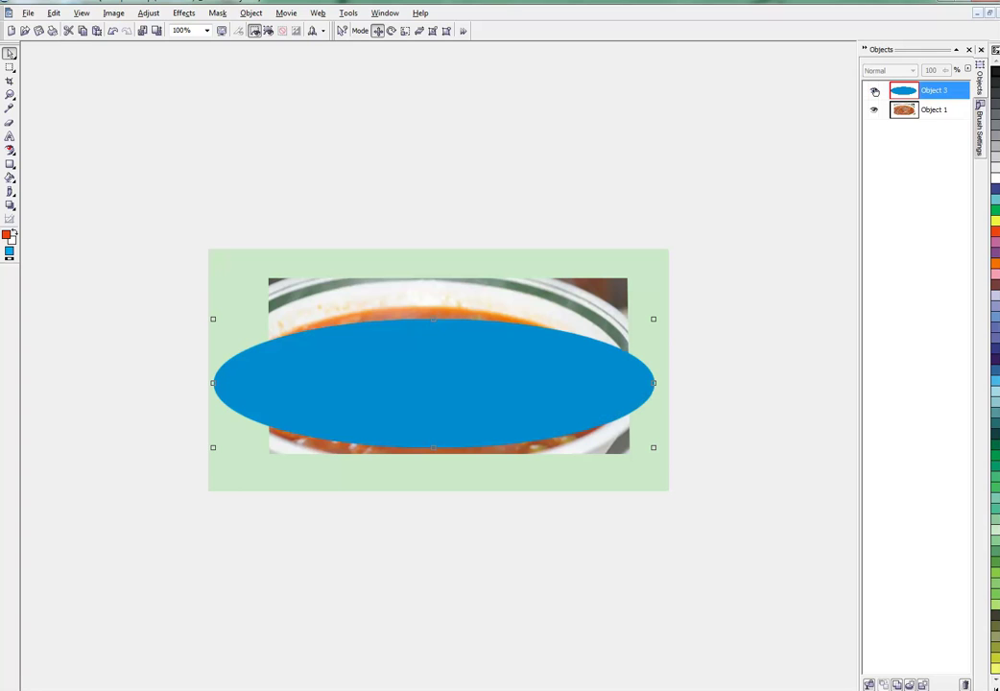
- Create a mask from the ellipse object, then hide the ellipse to reveal the soup
left_click(220, 14)
mouse_move(231, 27)
left_click(364, 29)
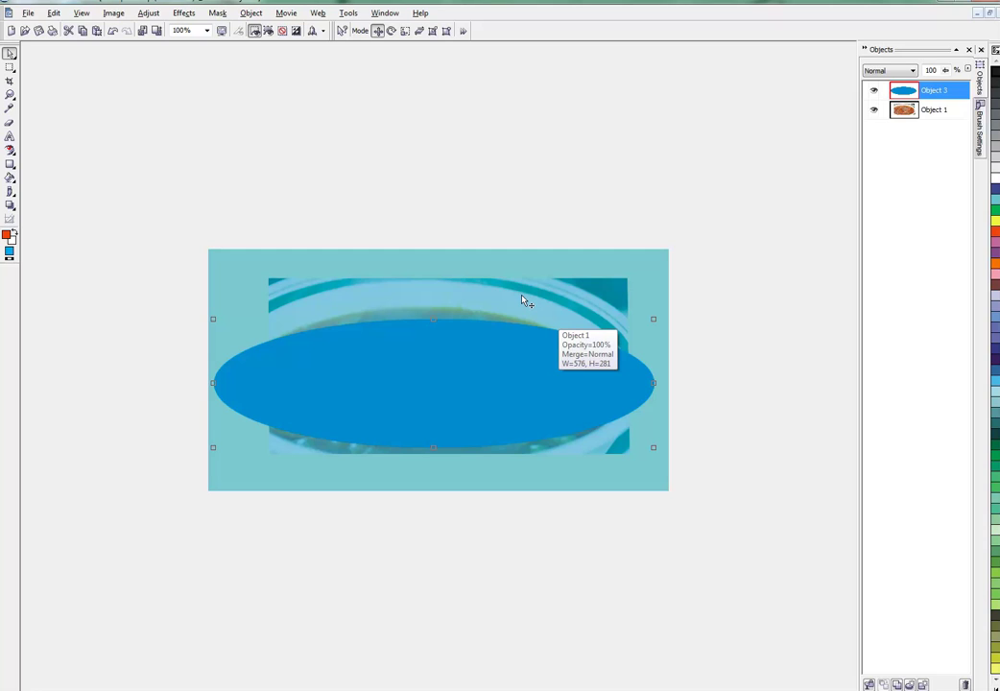
left_click(873, 92)
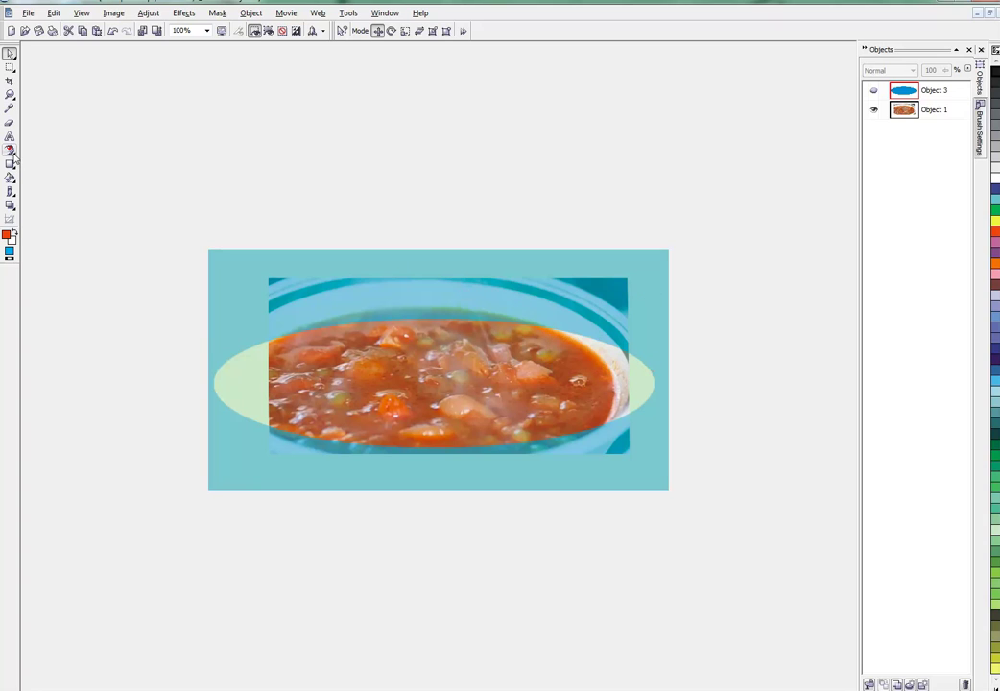
- Pick the Clone tool and target the soup photo object (Object 1)
mouse_move(9, 152)
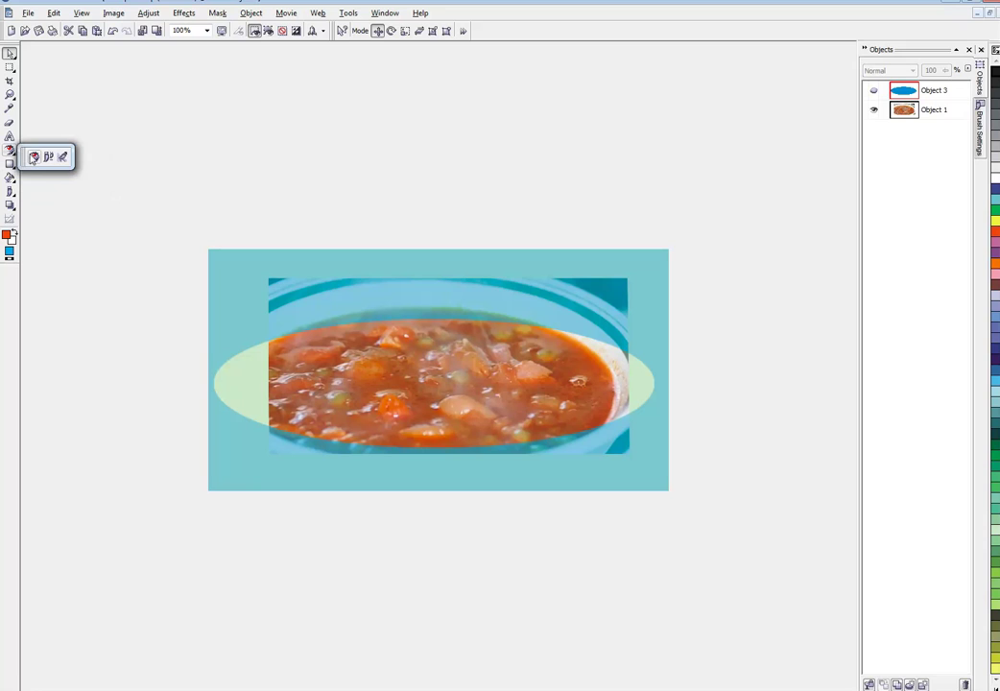
left_click(48, 156)
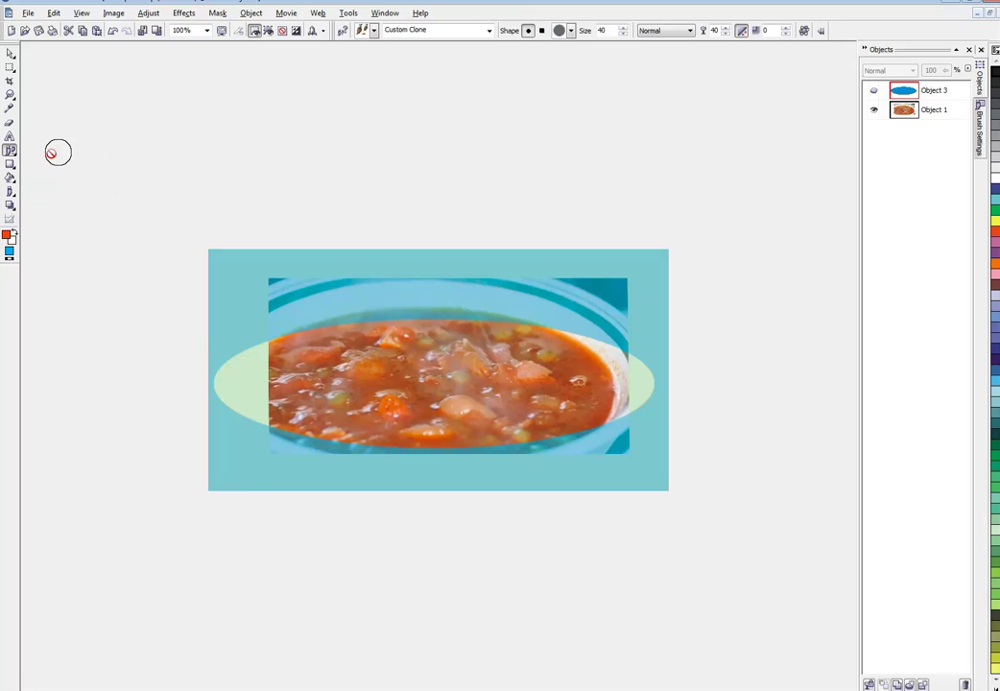
left_click(935, 111)
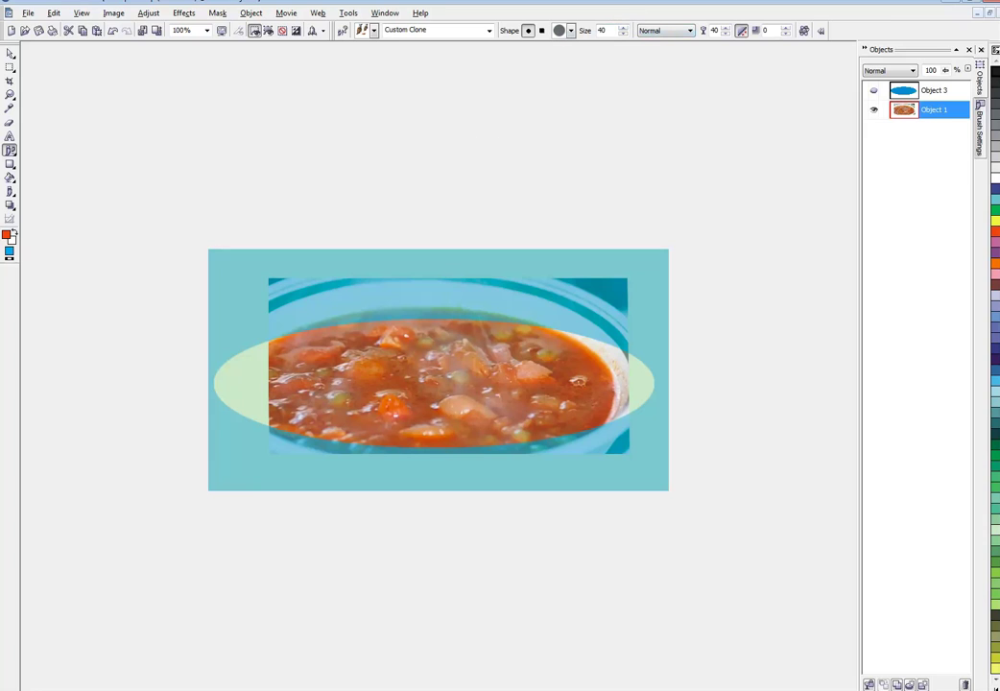
- Enlarge the clone brush and clone soup texture over the white rim at the ellipse's ends
mouse_move(445, 197)
left_mouse_down()
mouse_move(476, 197)
mouse_move(443, 196)
left_mouse_up()
mouse_move(234, 338)
left_mouse_down()
mouse_move(222, 346)
mouse_move(273, 411)
mouse_move(259, 397)
mouse_move(264, 352)
mouse_move(245, 357)
mouse_move(232, 379)
mouse_move(288, 347)
mouse_move(224, 384)
mouse_move(270, 416)
mouse_move(252, 426)
mouse_move(235, 410)
mouse_move(338, 401)
left_mouse_up()
key("space")
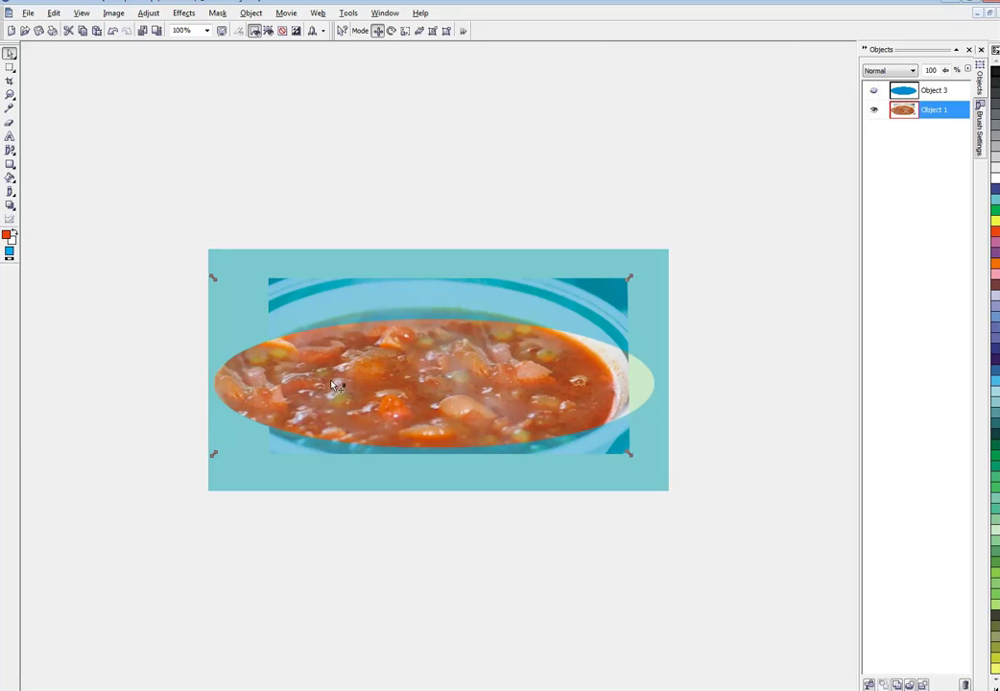
left_click(335, 386)
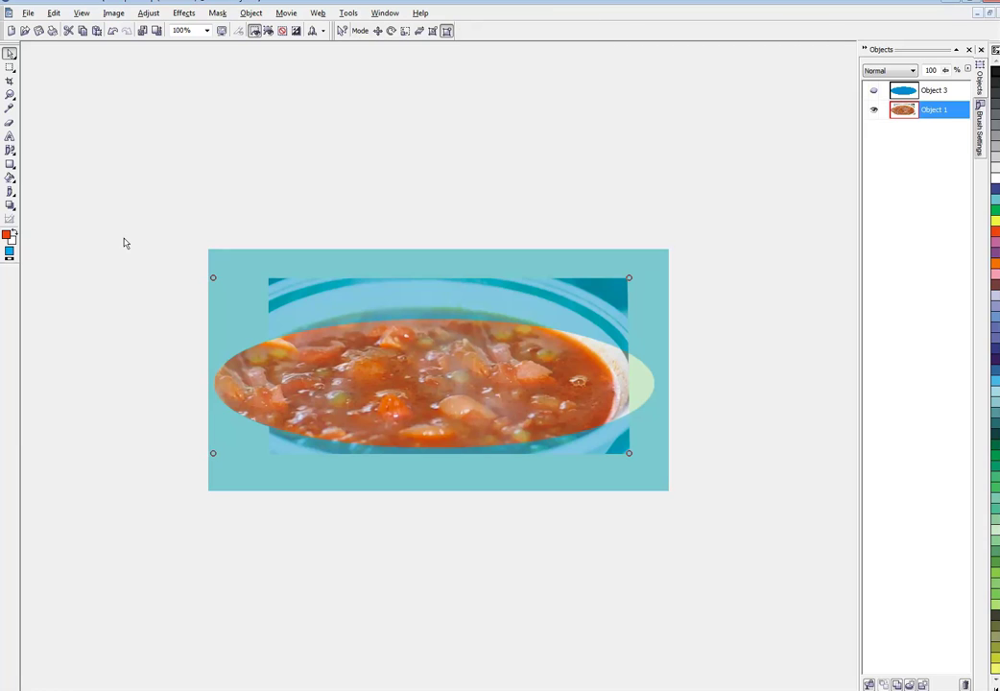
left_click(10, 151)
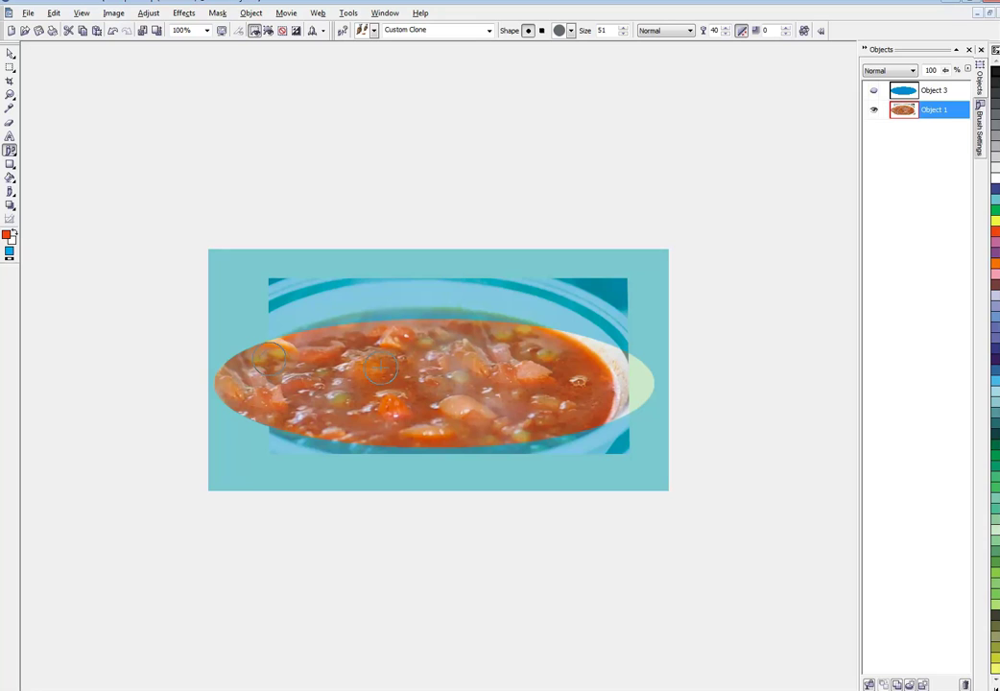
left_click_drag(381, 367, 394, 365)
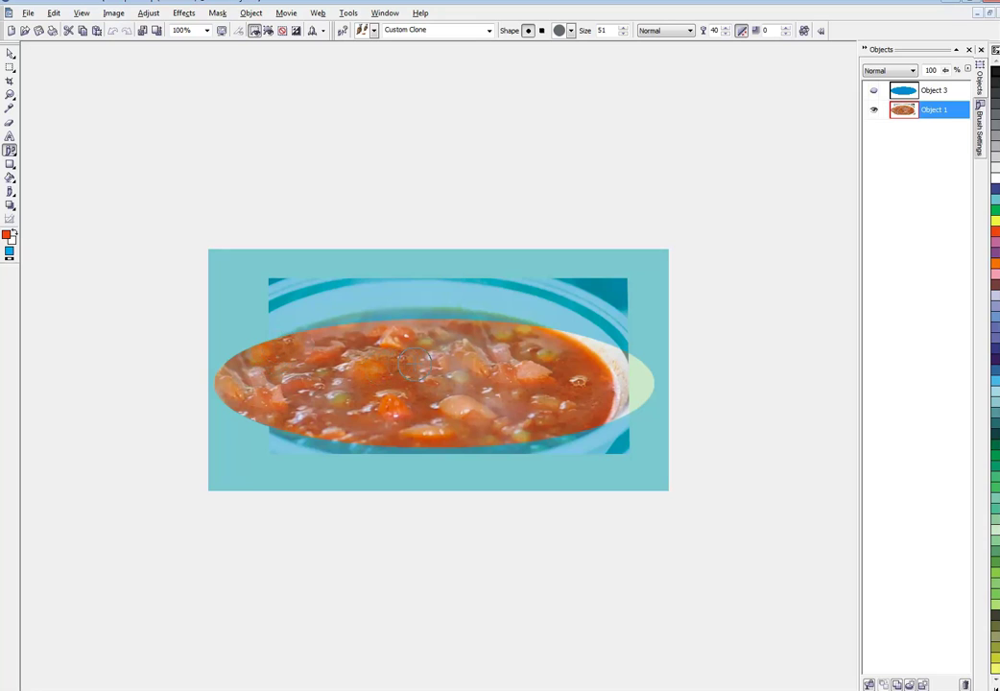
key("o")
key("c")
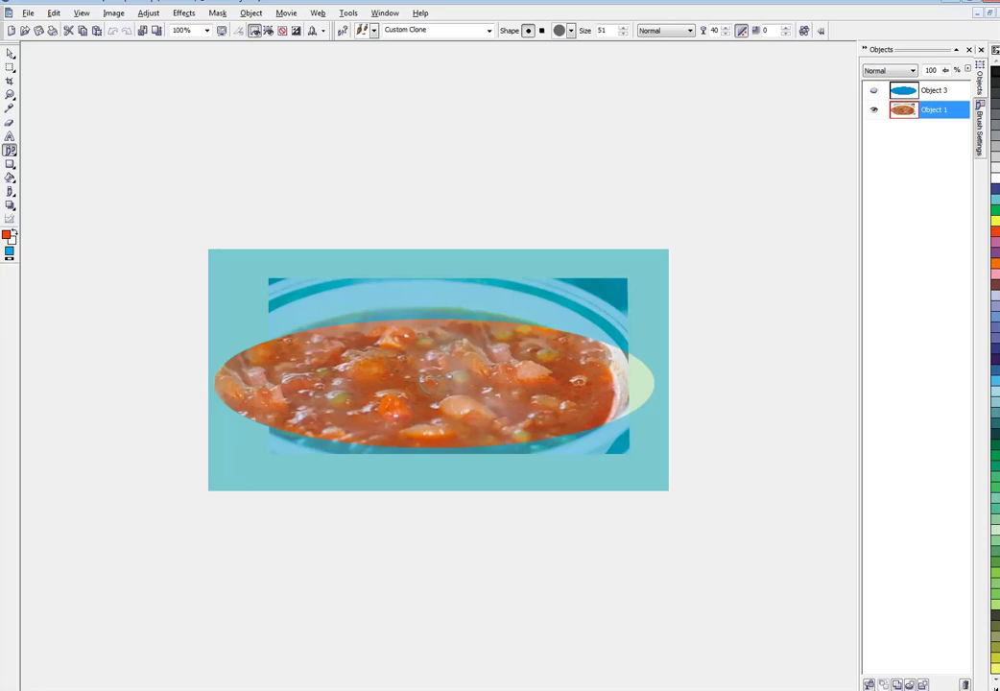
mouse_move(622, 369)
left_mouse_down()
mouse_move(608, 412)
mouse_move(645, 400)
mouse_move(628, 369)
left_mouse_up()
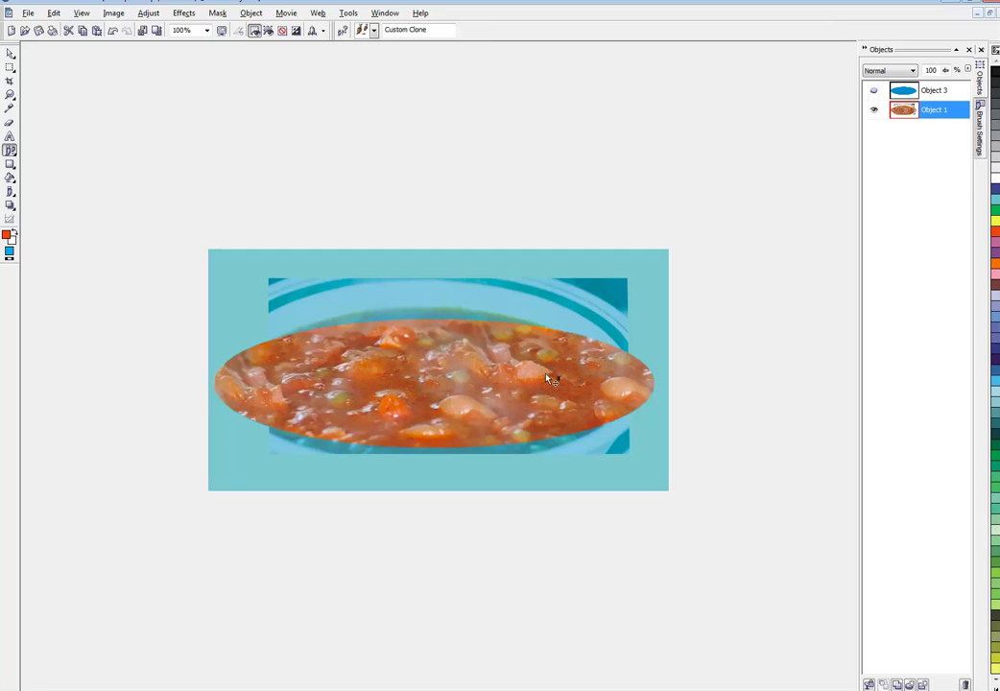
- Invert the mask and delete the soup photo outside the ellipse
left_click(10, 54)
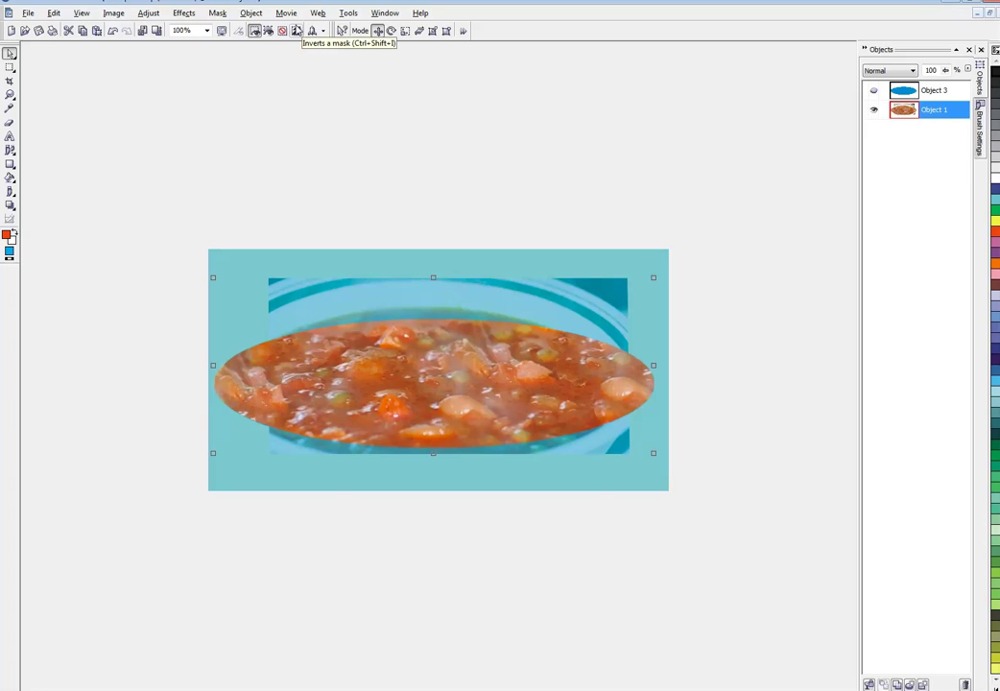
left_click(216, 13)
left_click(243, 64)
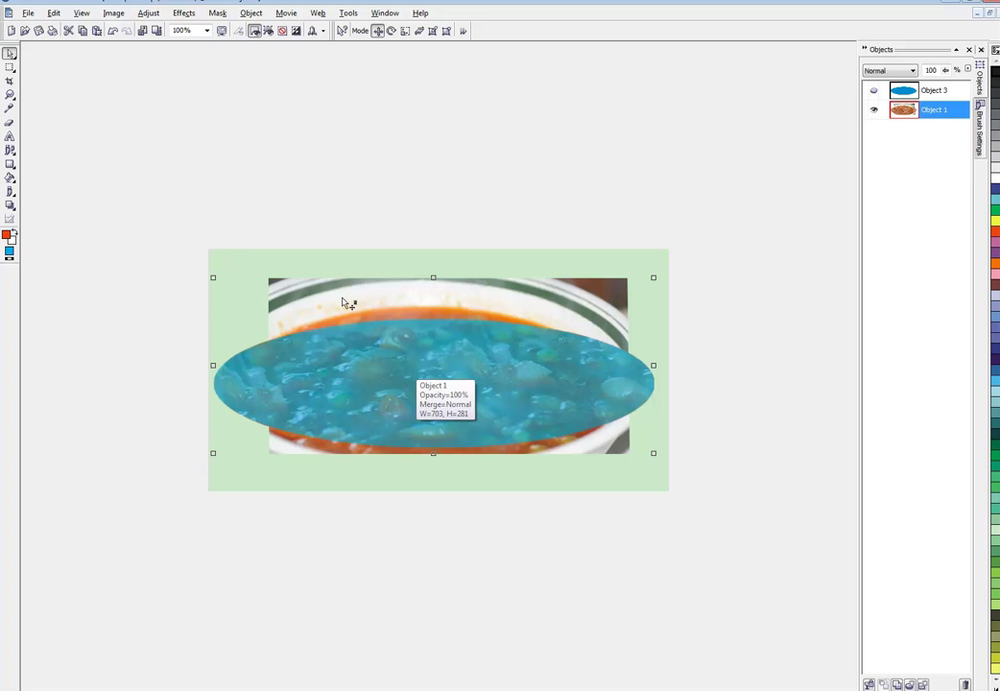
key("Delete")
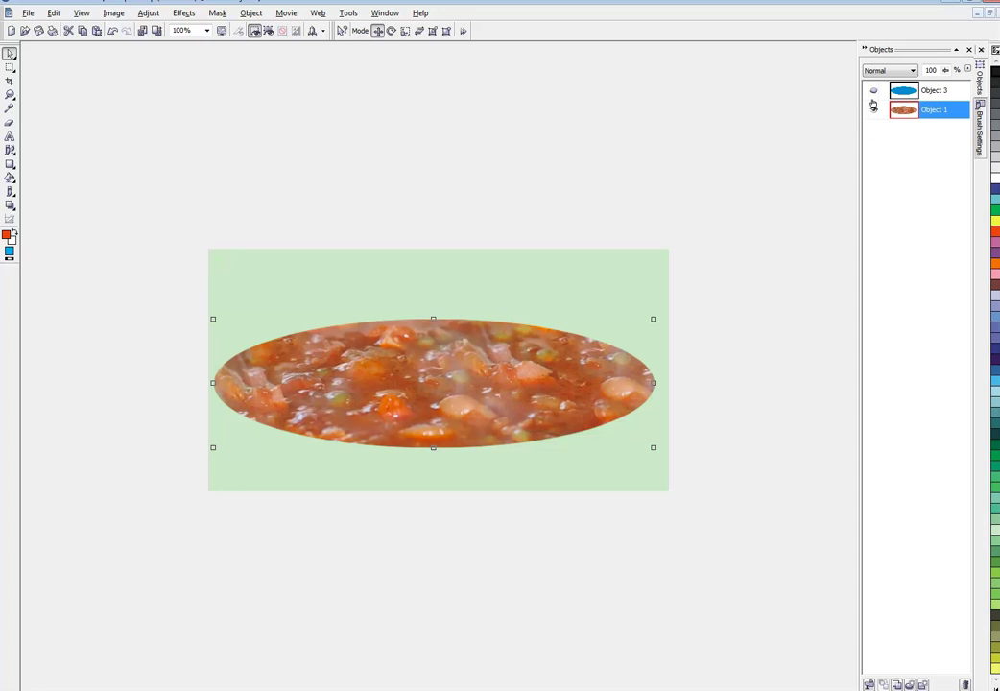
- Delete the blue ellipse layer (Object 3) from the Objects docker
left_click(873, 92)
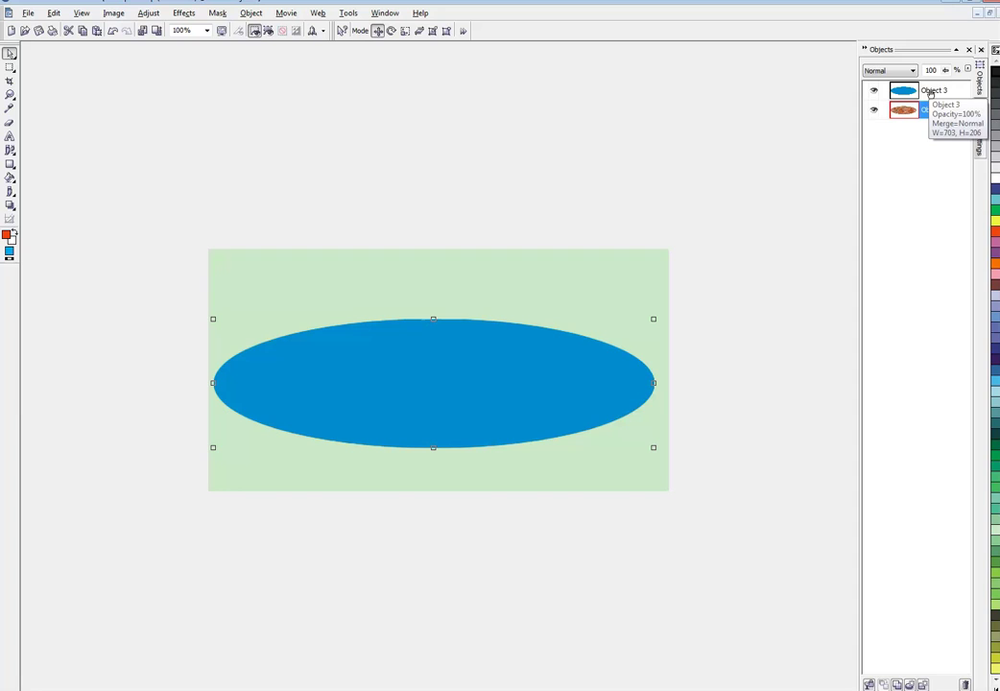
left_click(930, 92)
right_click(931, 95)
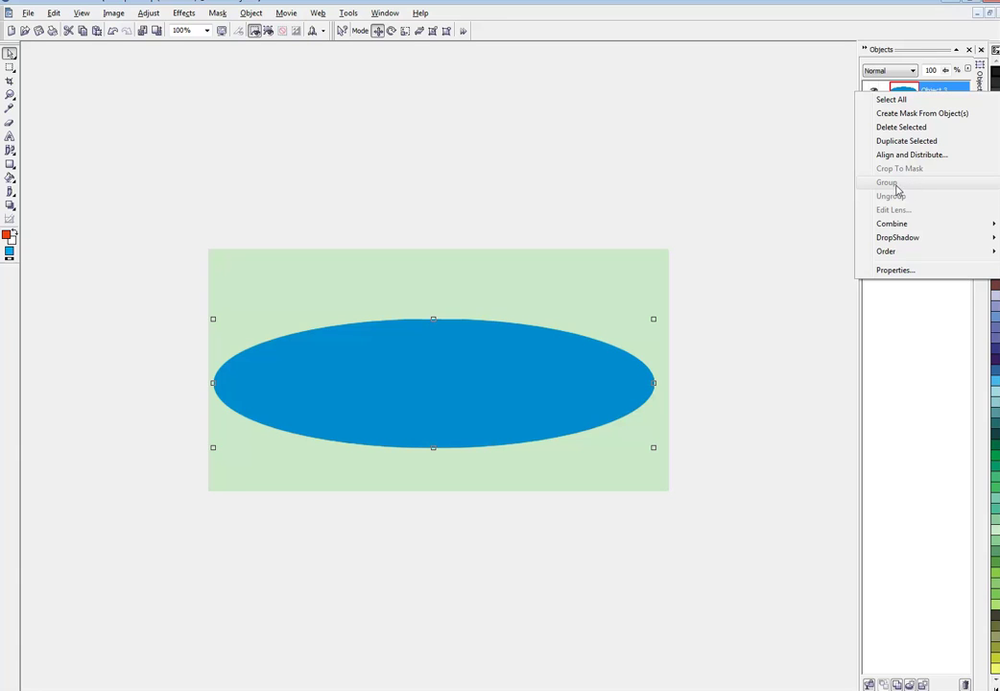
left_click(911, 128)
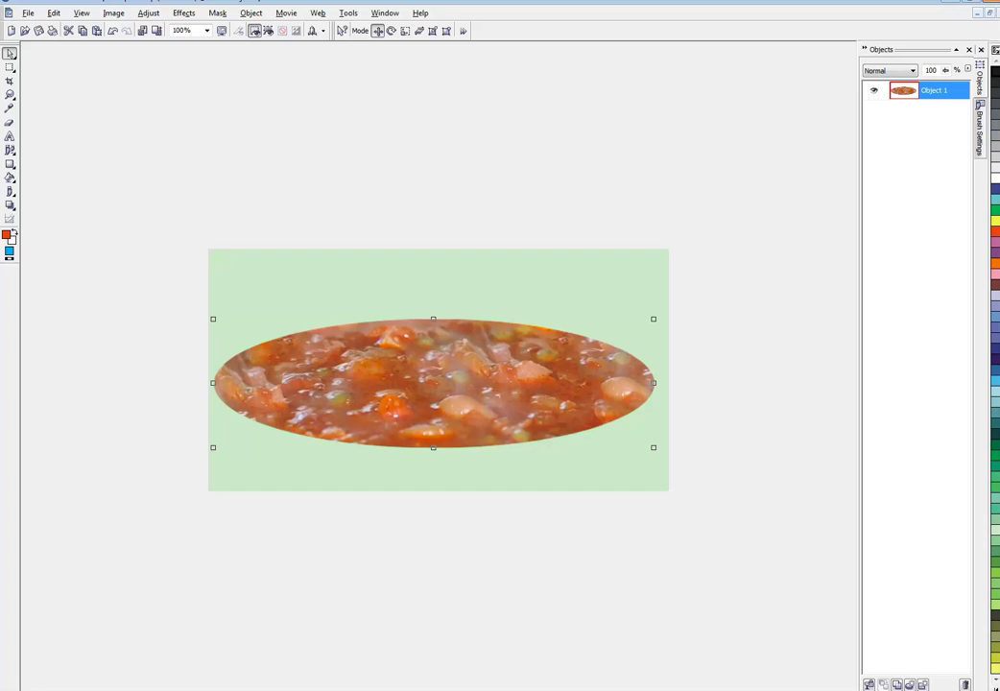
- Close the soup bitmap without keeping the clipboard, saving the changes
key("alt+F4")
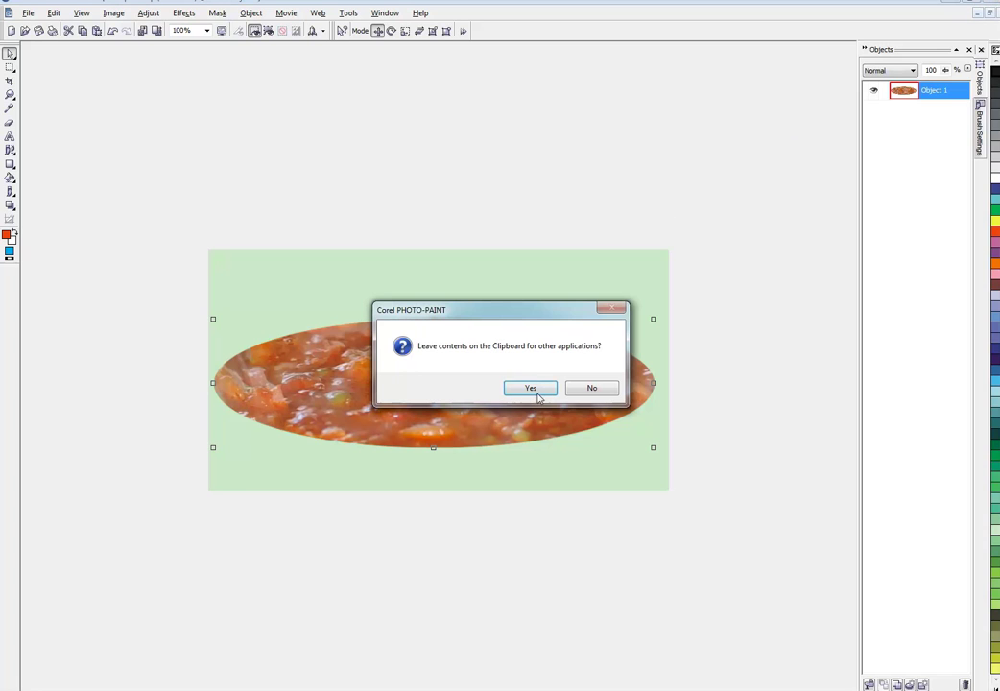
left_click(587, 388)
left_click(452, 387)
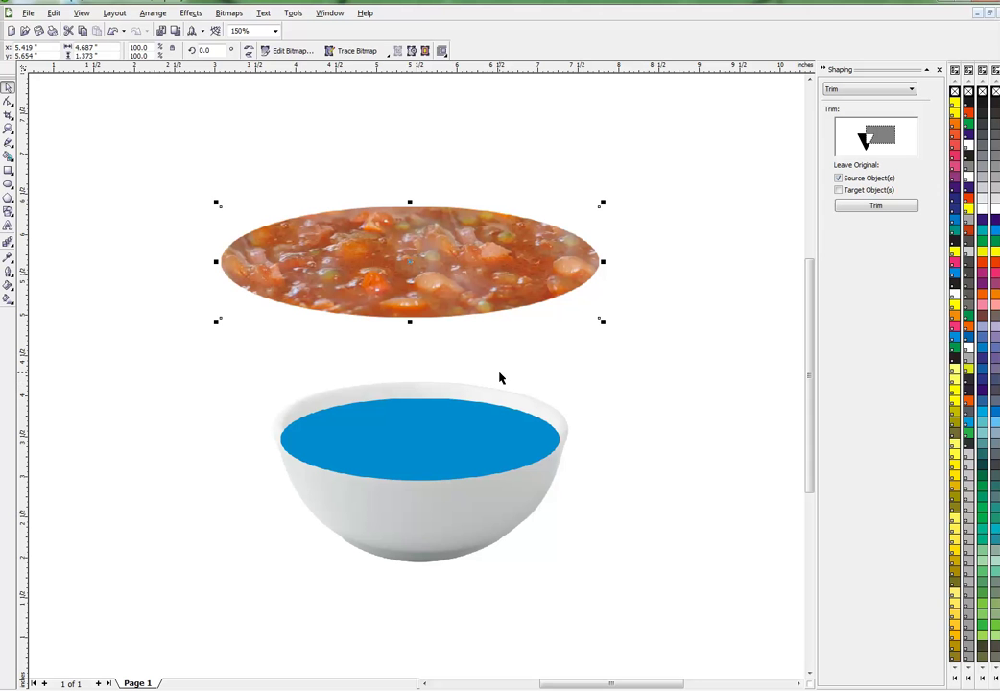
- Drag the blue ellipse out of the bowl onto the soup ellipse, undoing a trial enlargement
left_click(499, 378)
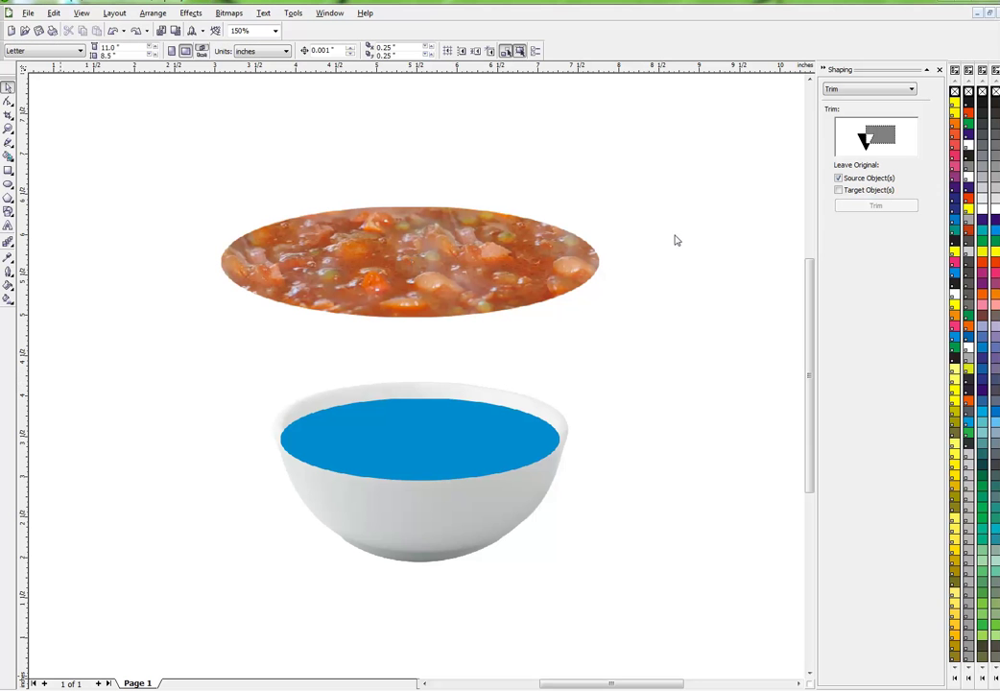
left_click(462, 430)
left_click_drag(461, 424, 283, 388)
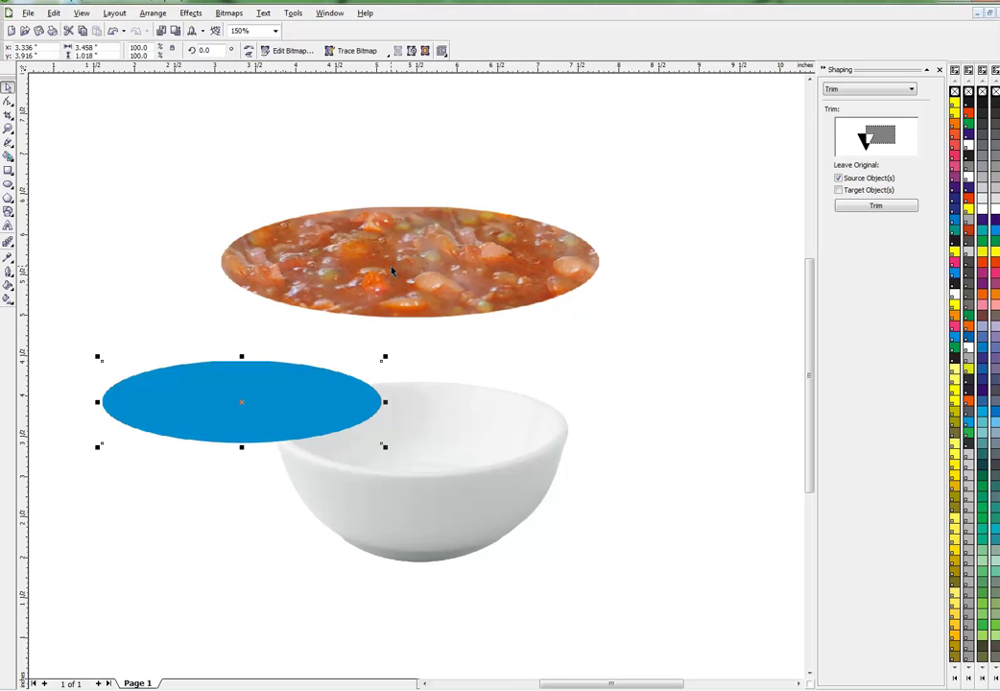
left_click_drag(326, 389, 444, 233)
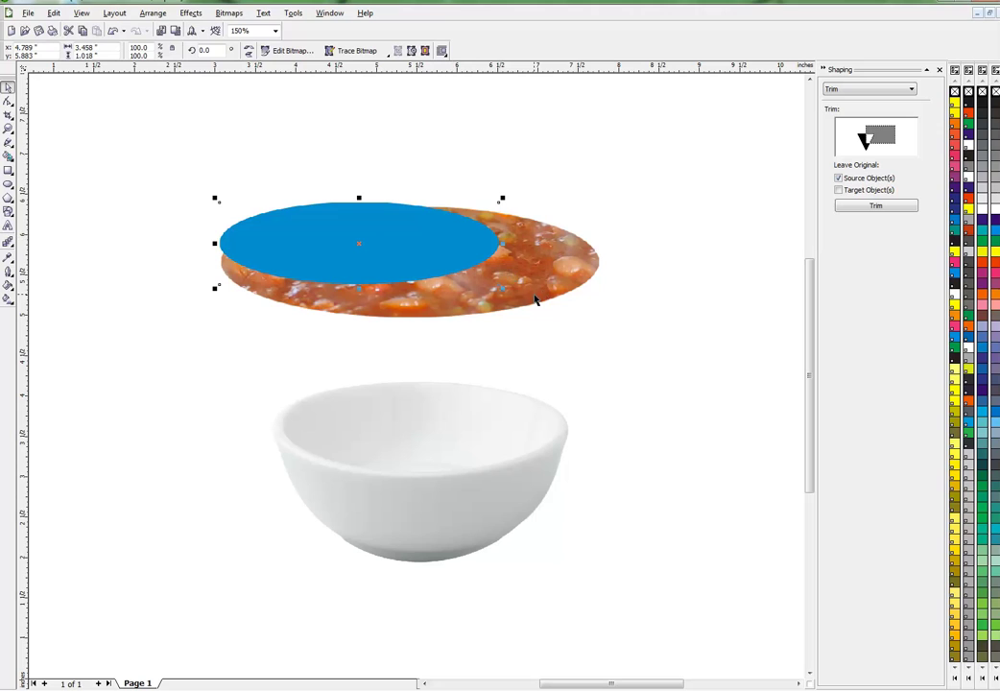
left_click_drag(501, 288, 616, 352)
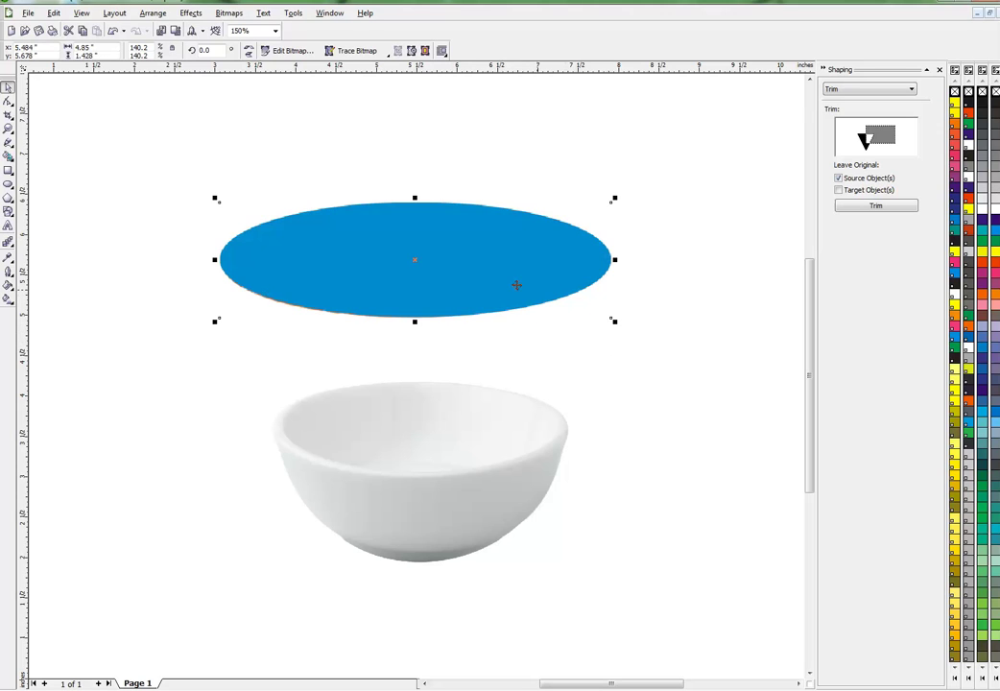
key("ctrl+z")
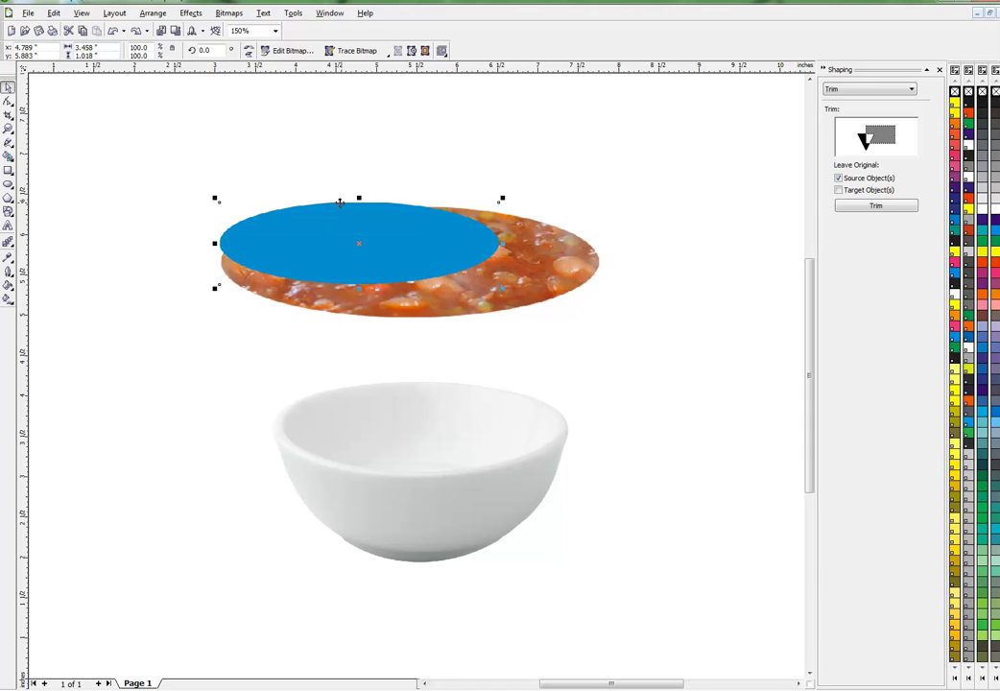
- Resize the soup ellipse to a 3.458" width and lay the blue ellipse over it
left_click(559, 257)
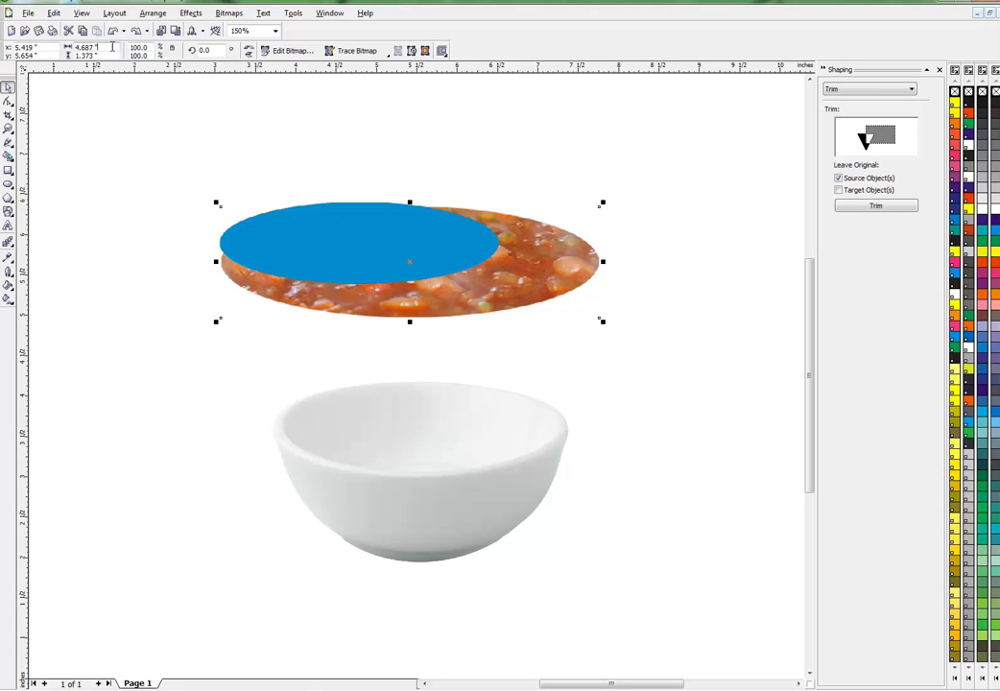
left_click_drag(112, 46, 77, 47)
type("3.458")
key("Return")
left_click_drag(355, 212, 434, 192)
- Move the soup ellipse down into the bowl's opening, nudge it up, left and down, then send it behind the bowl
left_click_drag(443, 259, 452, 463)
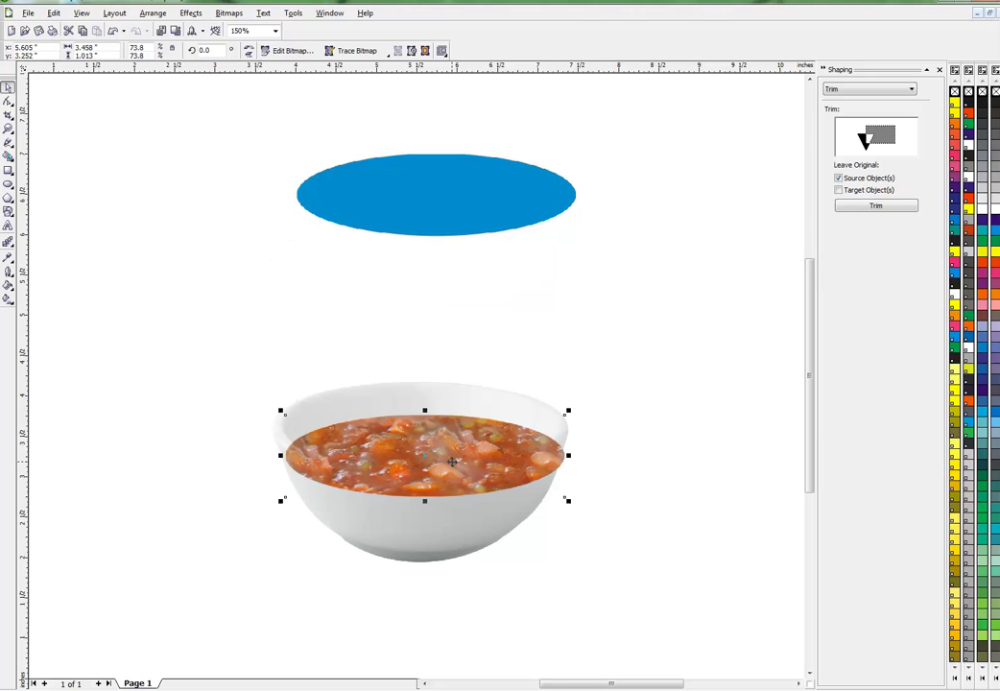
key("Up")
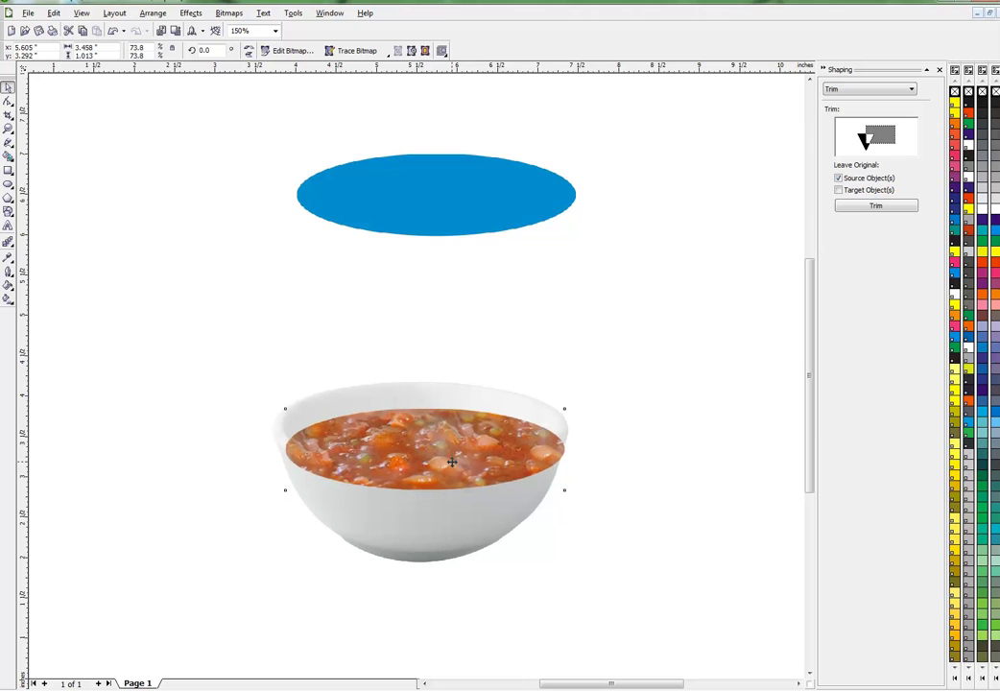
key("Up")
key("Left")
key("Left")
key("Left")
key("Down")
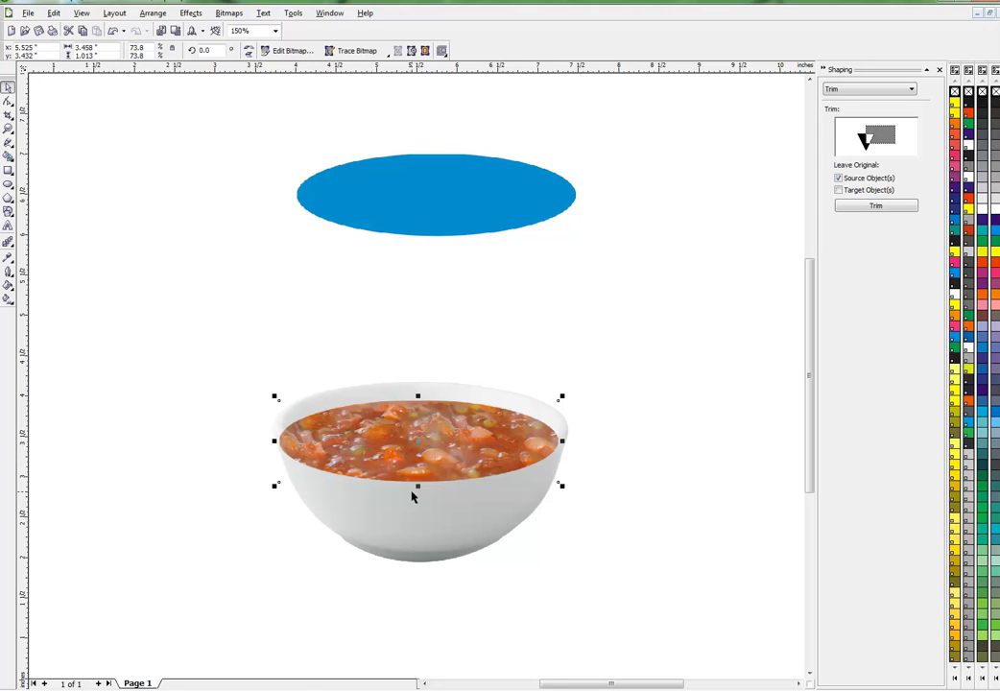
key("ctrl+z")
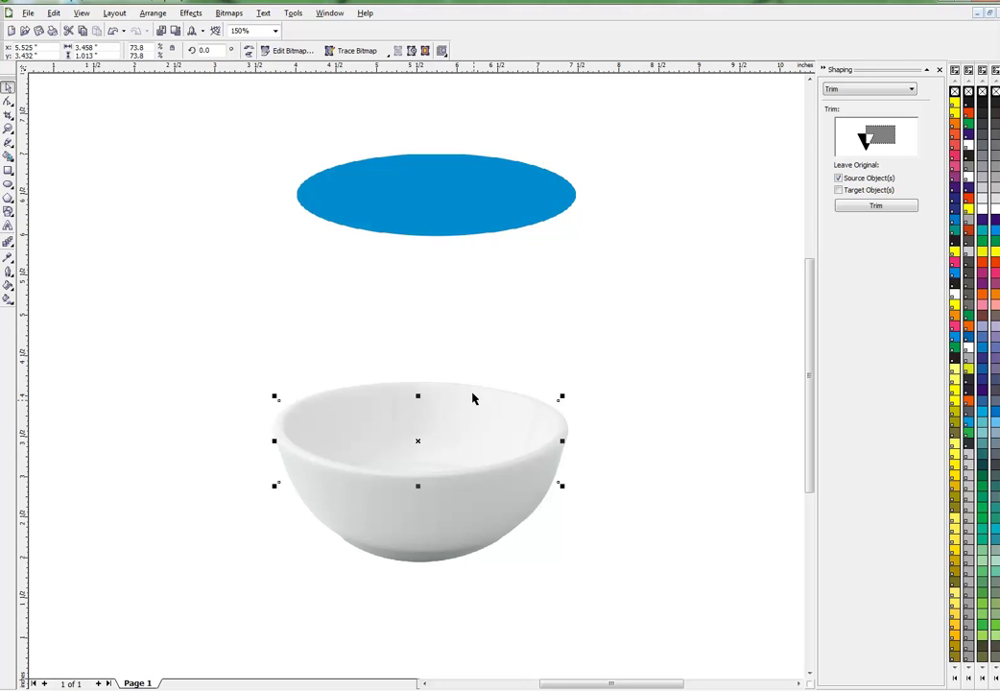
- Check the soup behind the bowl, restore the bowl's position, and delete the blue ellipse
left_click_drag(471, 395, 378, 436)
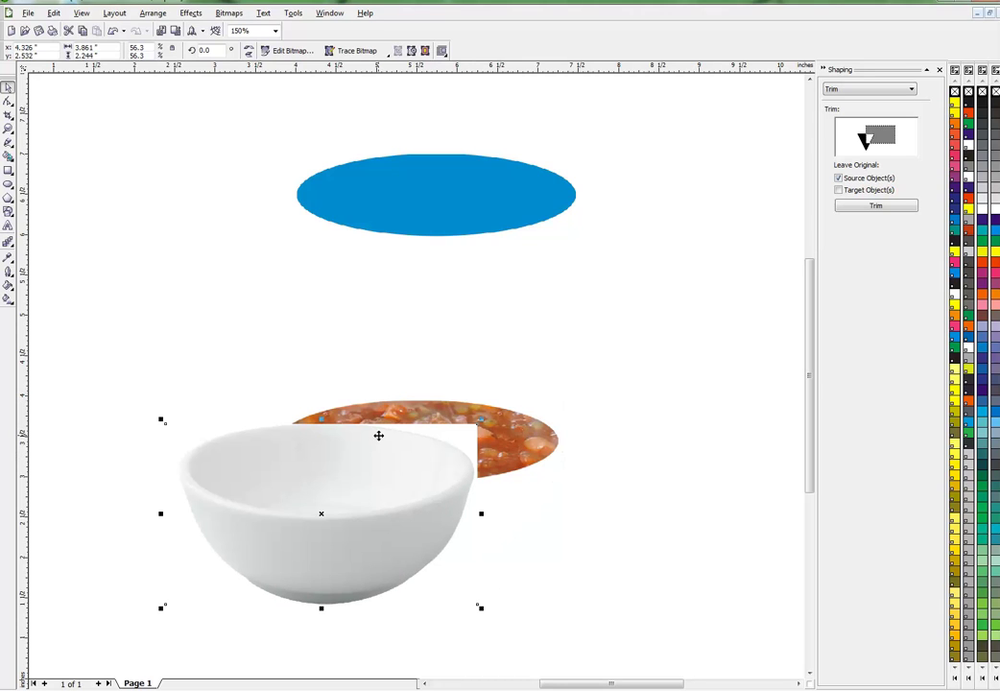
key("ctrl+z")
left_click(433, 199)
key("Delete")
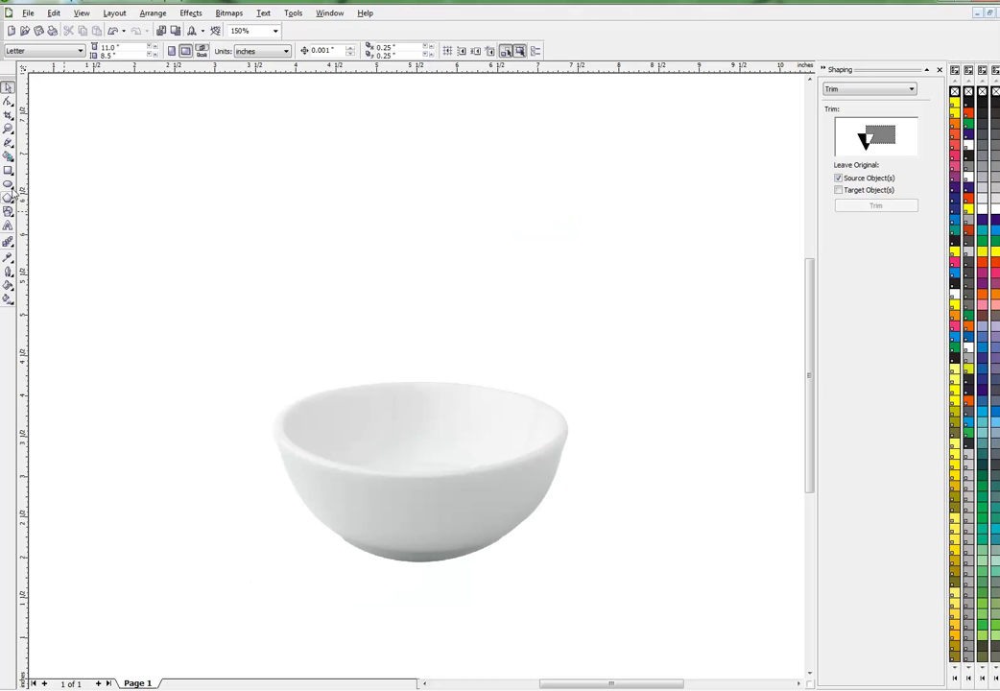
- Draw a new ellipse over the bowl's rim and adjust its sides and position to trace the rim
left_click(8, 185)
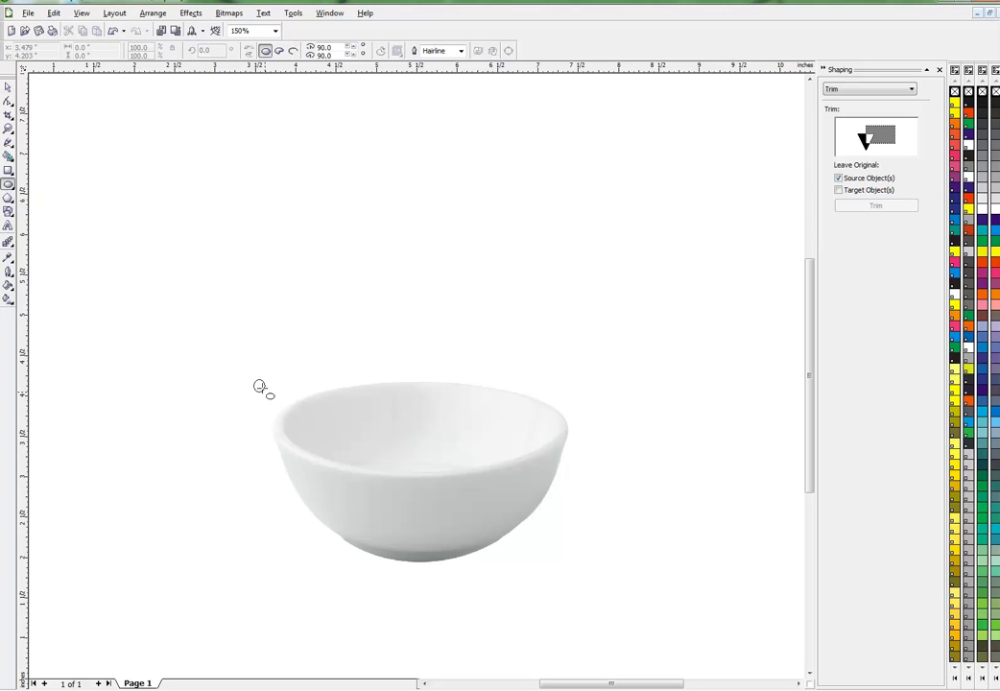
left_click_drag(254, 381, 563, 474)
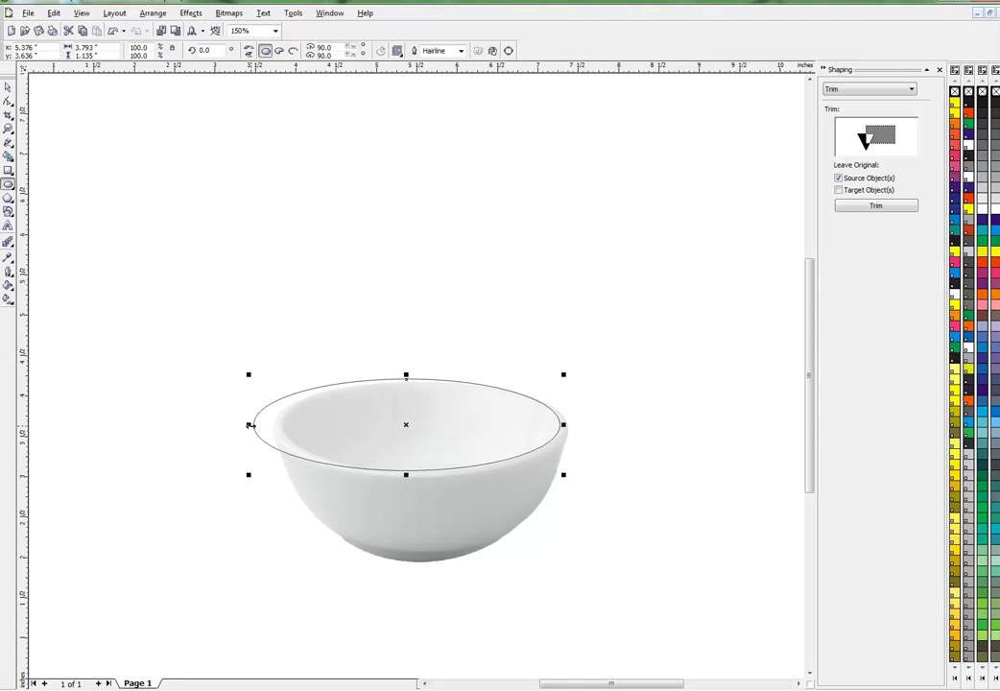
left_click_drag(249, 424, 279, 424)
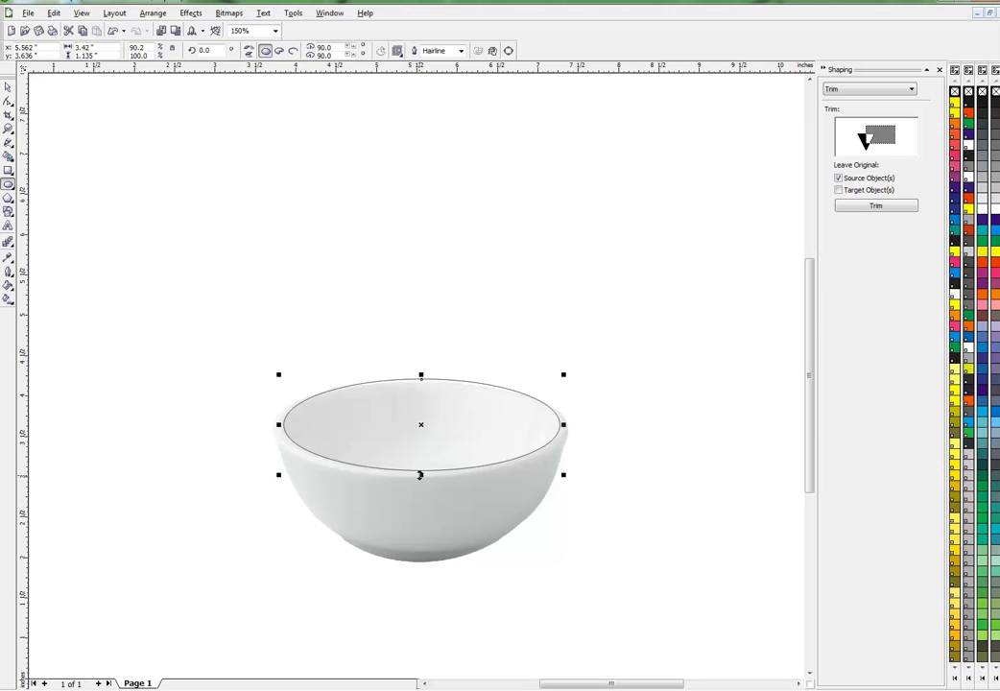
left_click_drag(420, 475, 420, 471)
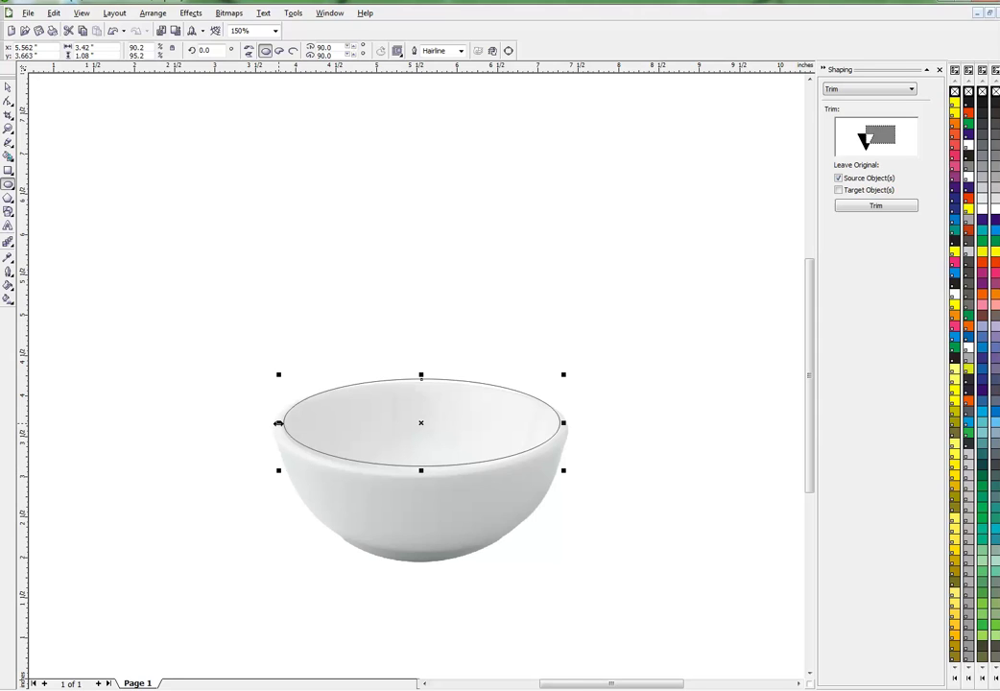
left_click_drag(278, 423, 275, 423)
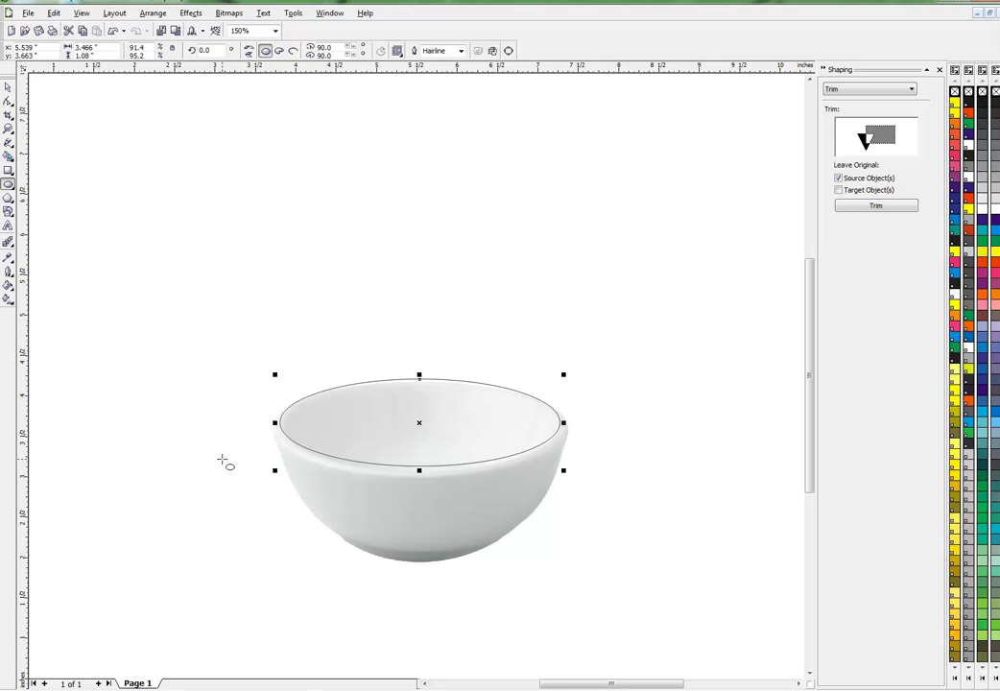
key("Down")
key("Down")
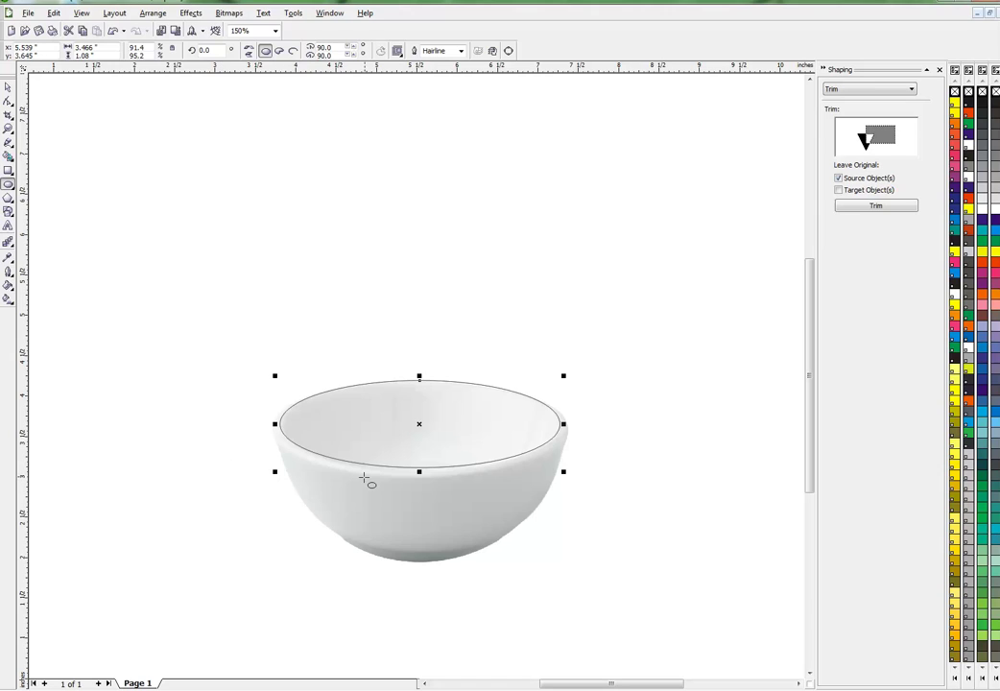
- Select the hidden soup photo and bring it in front of the bowl photo
left_click(395, 445)
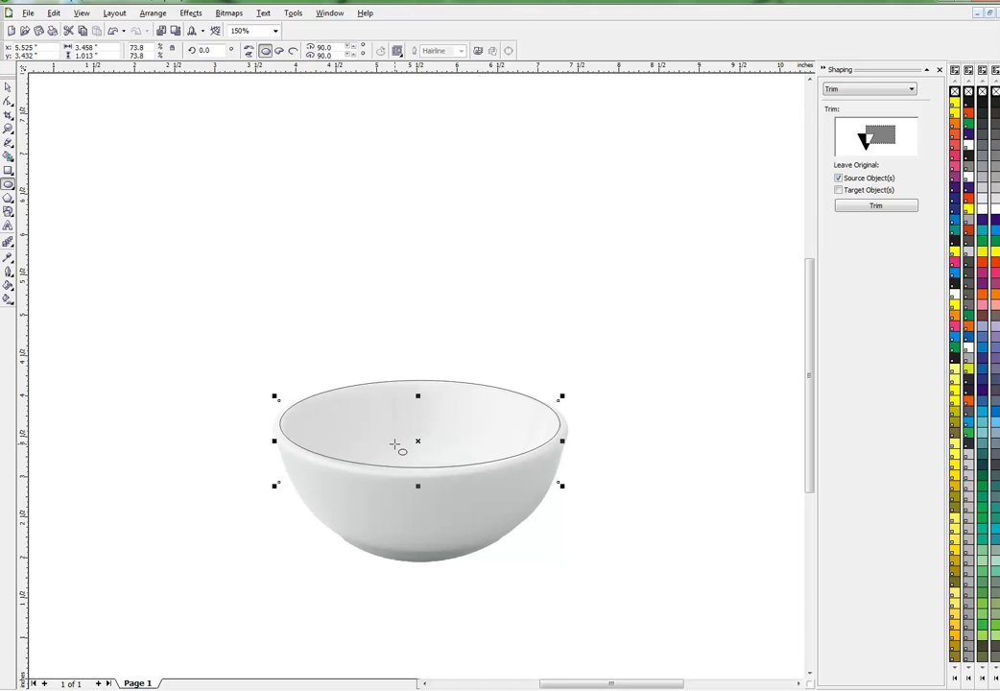
key("Tab")
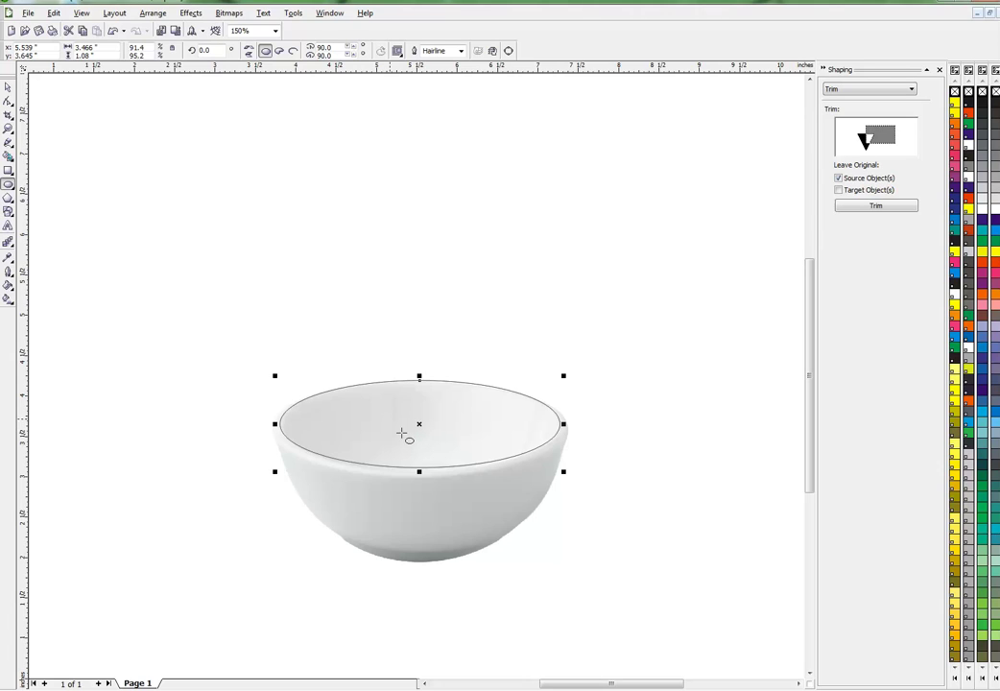
left_click(417, 424)
key("Tab")
key("shift+Page_Up")
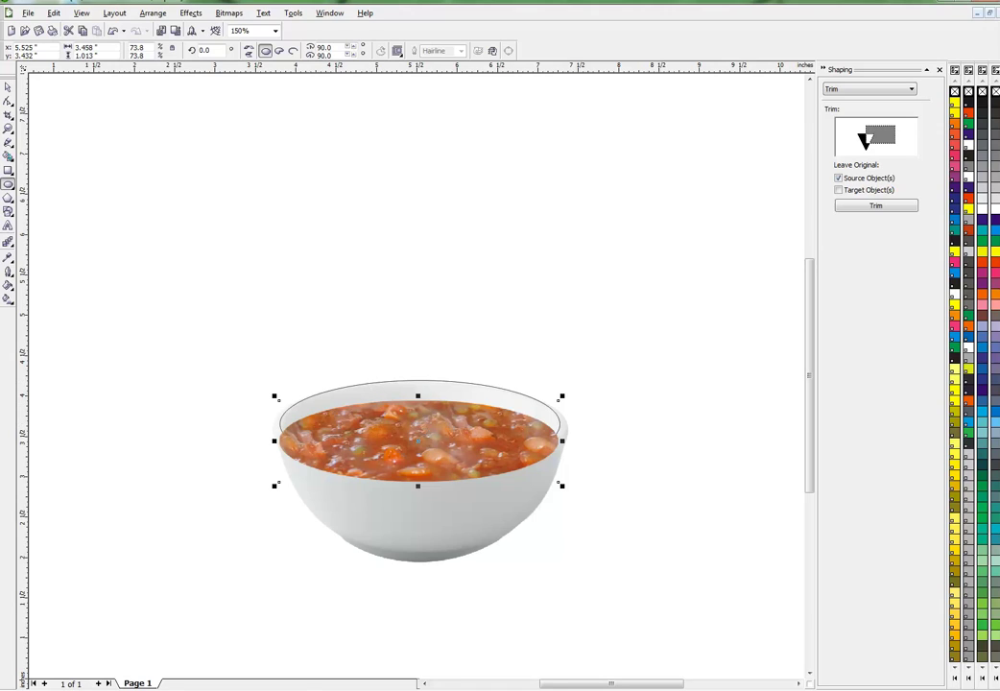
- Remove the yellow rim ellipse's outline and bring it in front of the soup photo
left_click(8, 86)
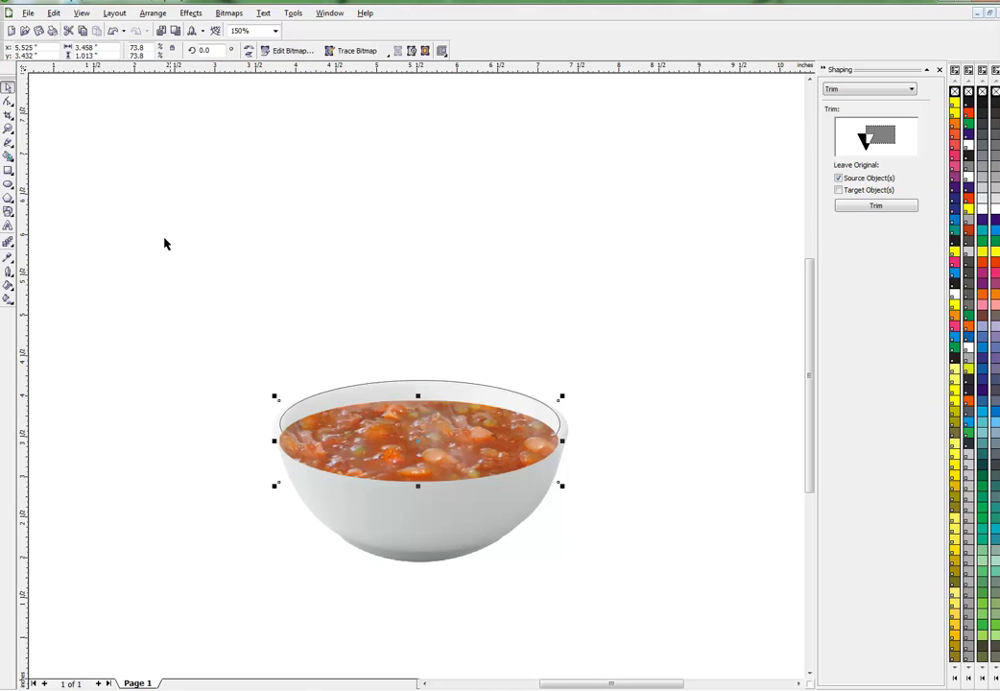
left_click(417, 385)
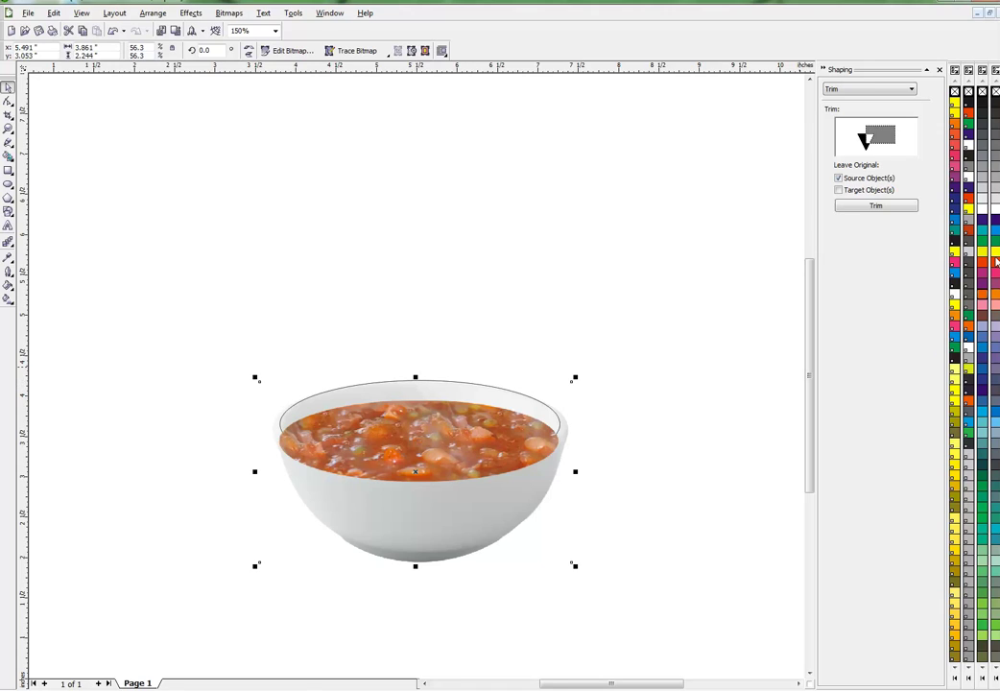
left_click(473, 386)
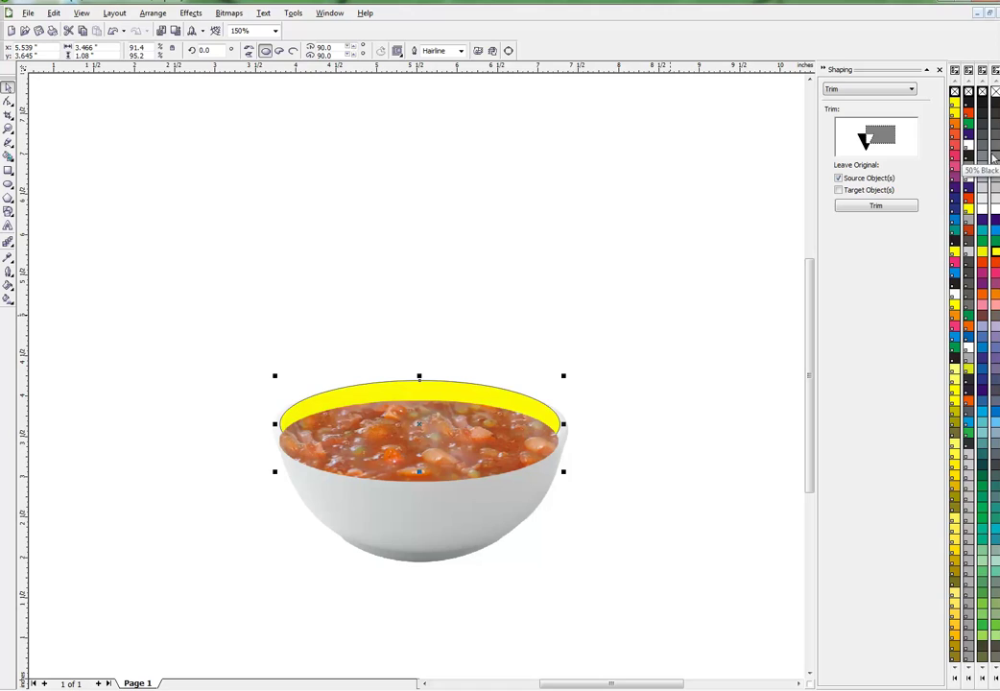
right_click(995, 93)
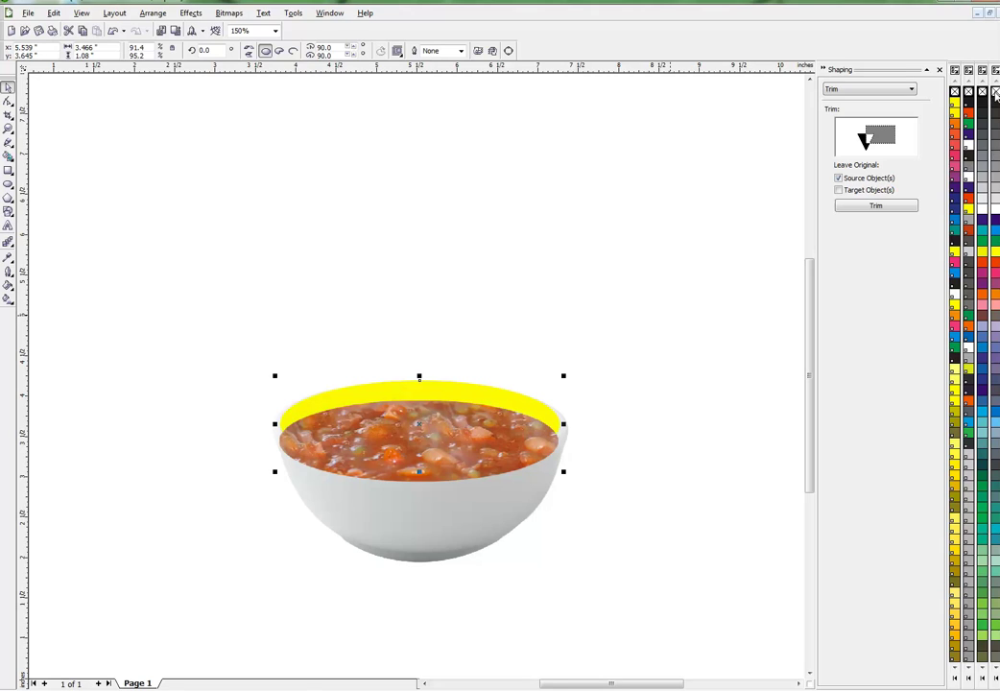
key("shift+Page_Up")
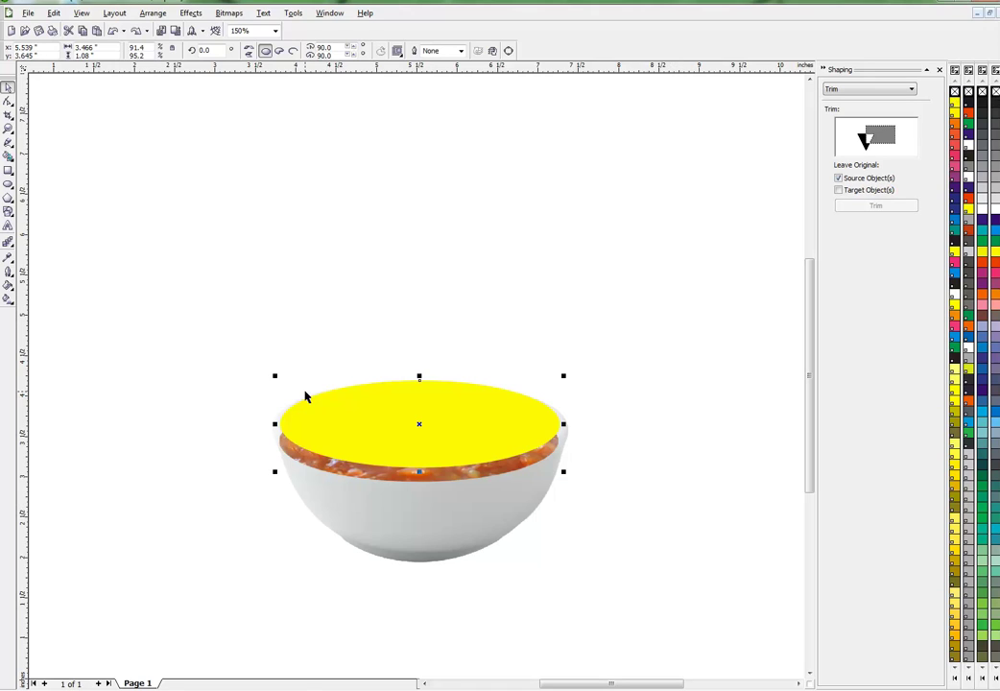
- Draw an outline-free green rectangle over the lower bowl, extending below its base
left_click(9, 170)
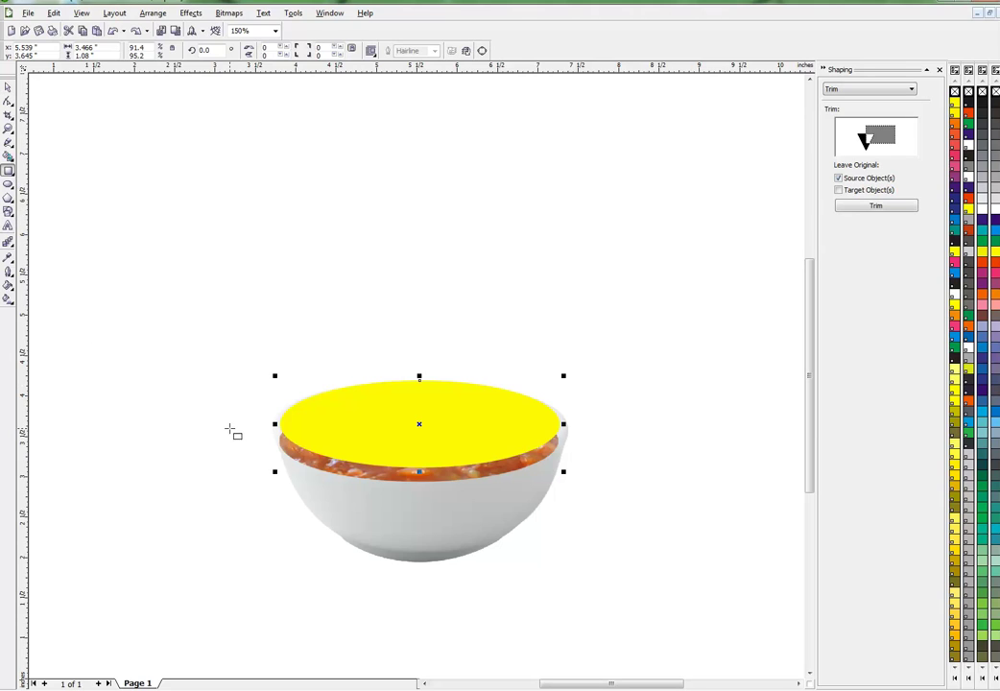
left_click_drag(230, 426, 439, 553)
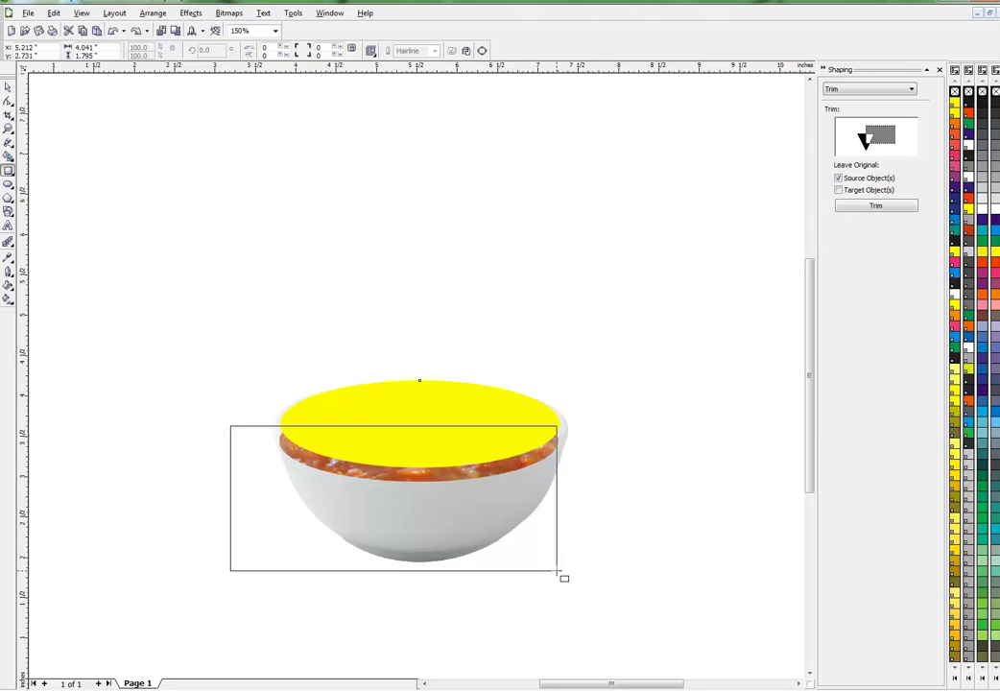
left_click_drag(558, 570, 595, 593)
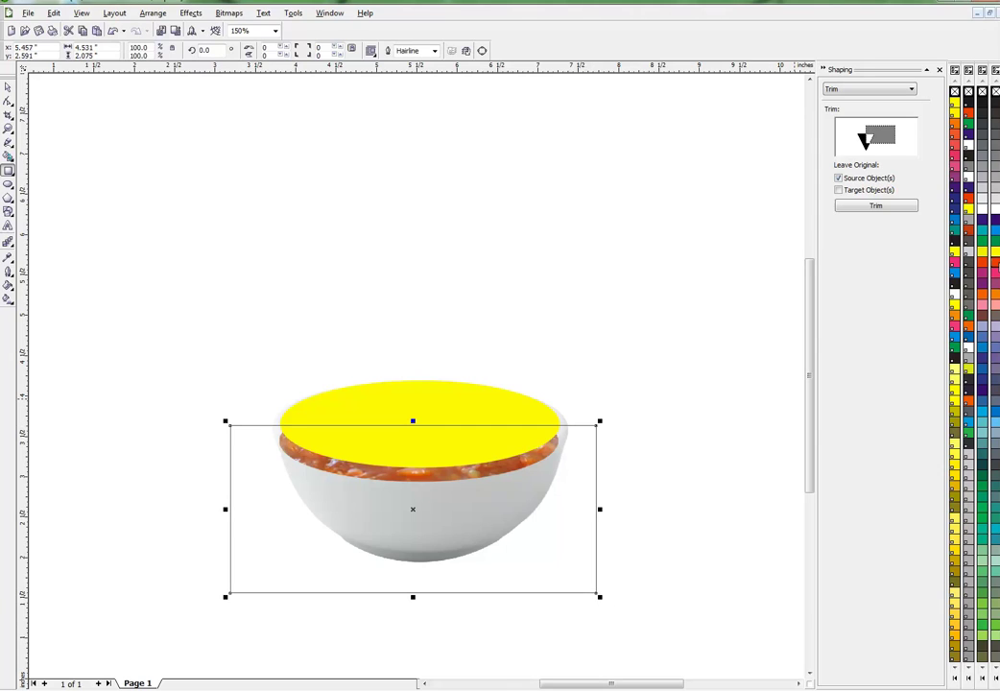
left_click(996, 124)
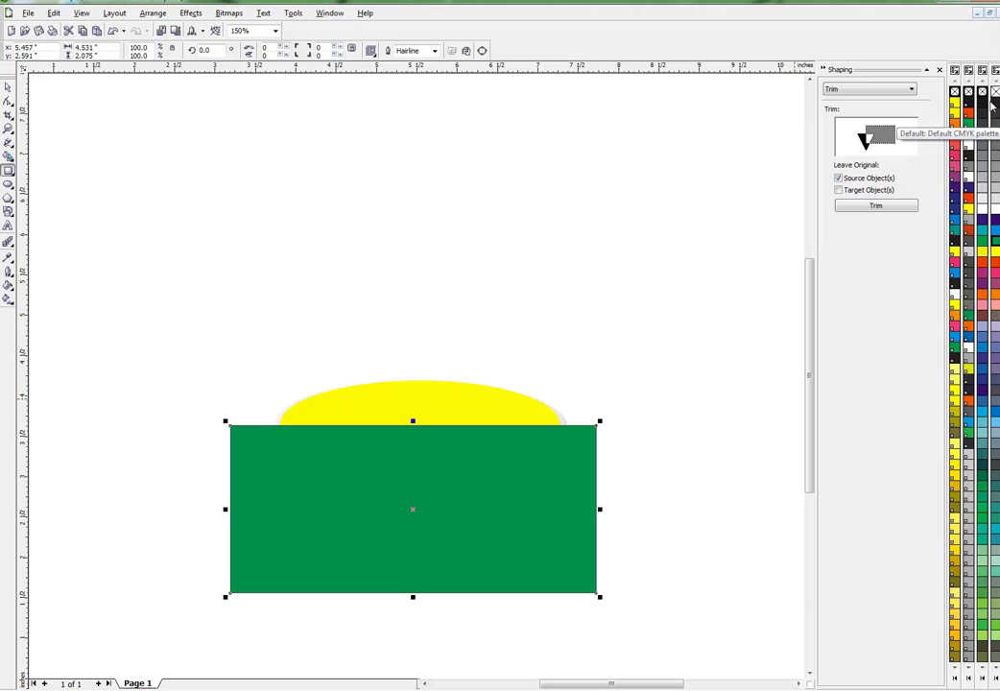
right_click(995, 92)
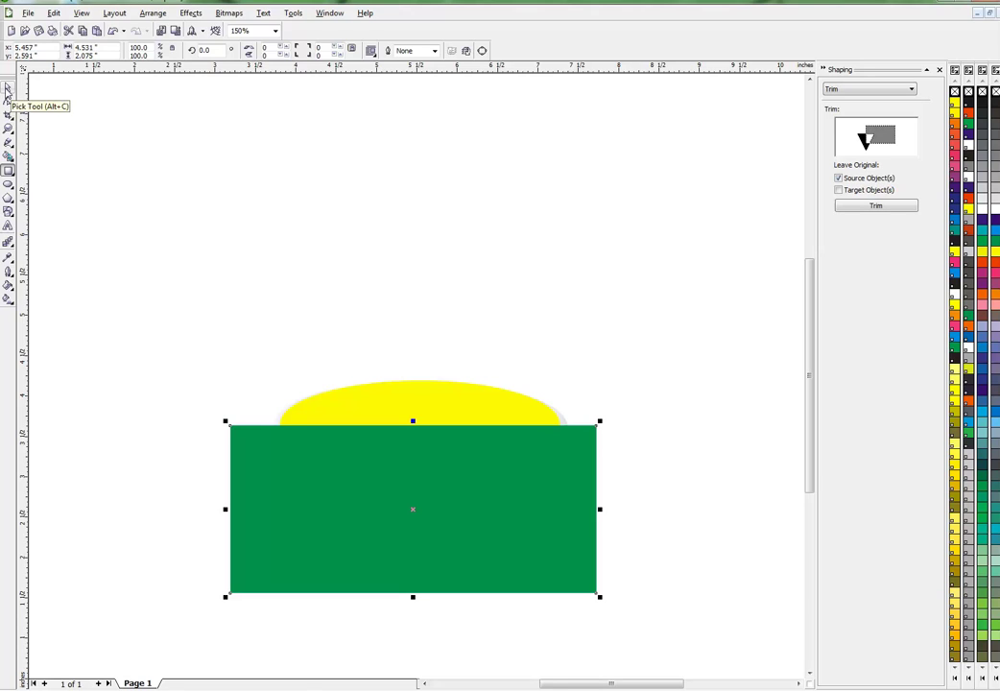
- Trim the top of the green rectangle with the yellow rim ellipse
key("shift+Page_Down")
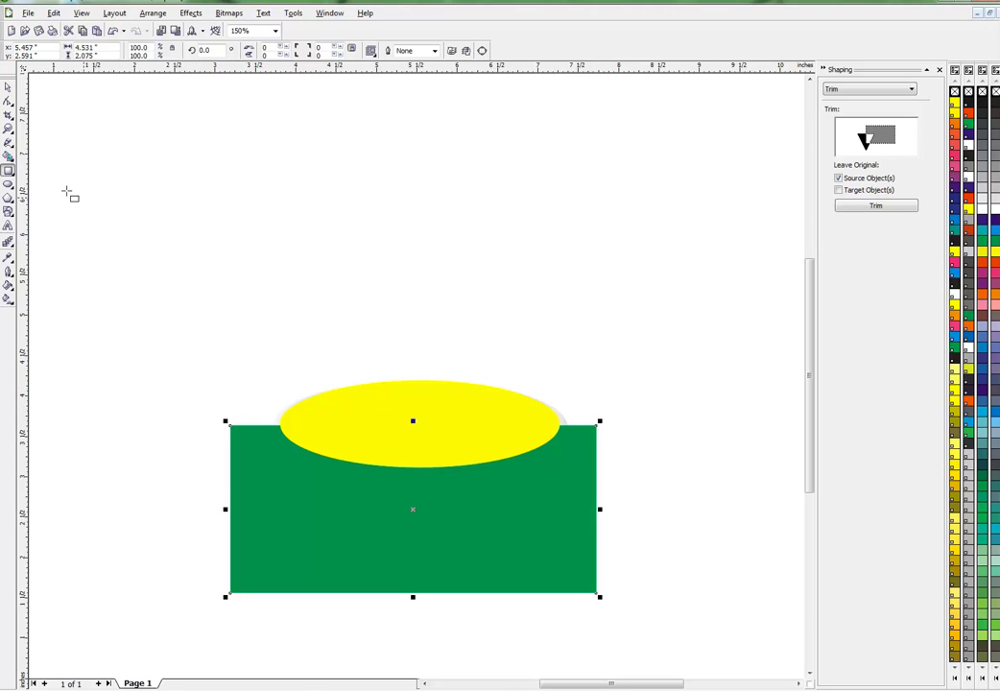
left_click(8, 88)
left_click(352, 404)
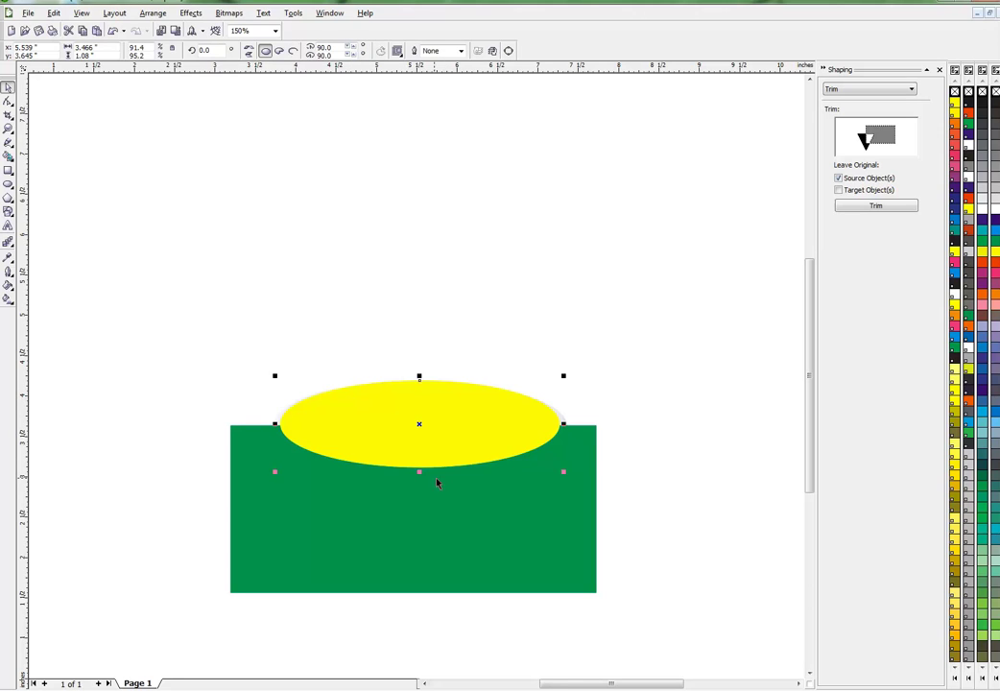
left_click(865, 208)
left_click(560, 514)
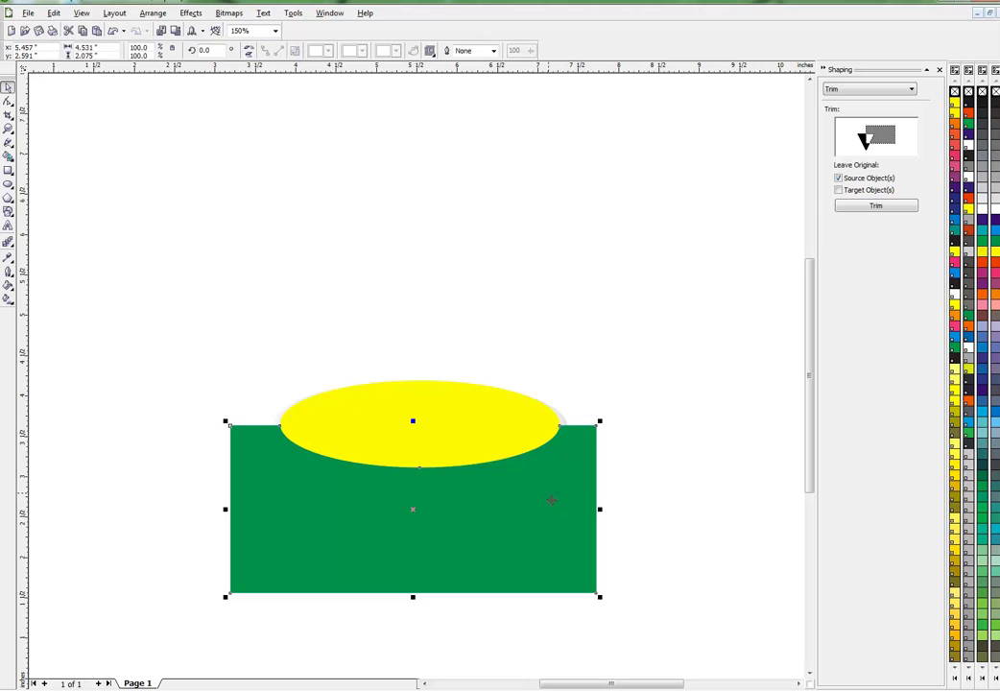
left_click(519, 422)
- Delete the yellow ellipse, trim the soup photo with the notched green rectangle, then delete the rectangle
key("Delete")
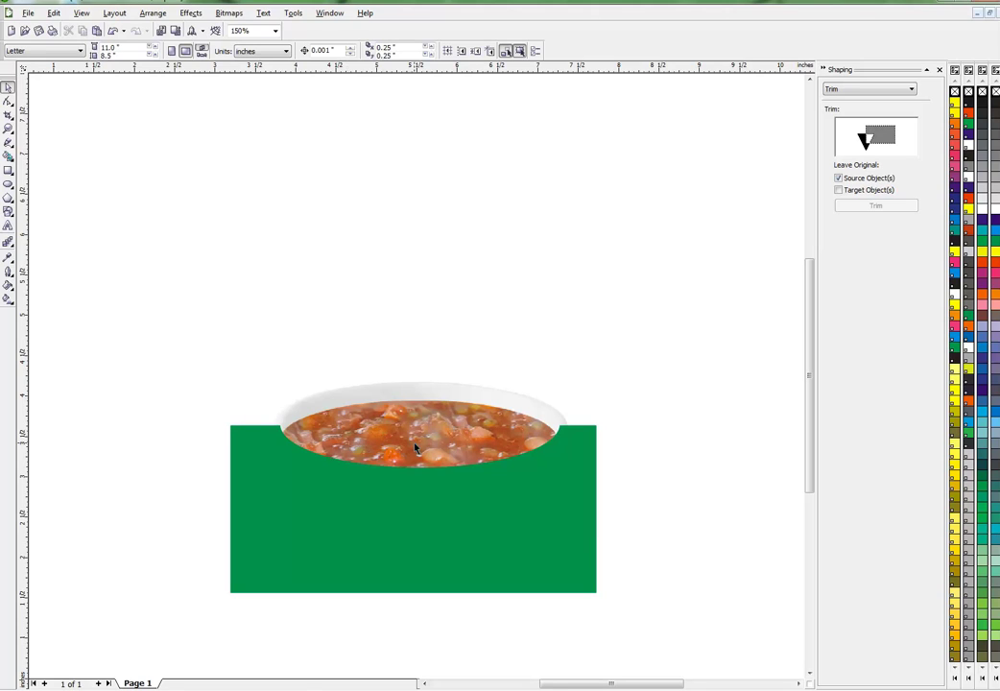
left_click(470, 484)
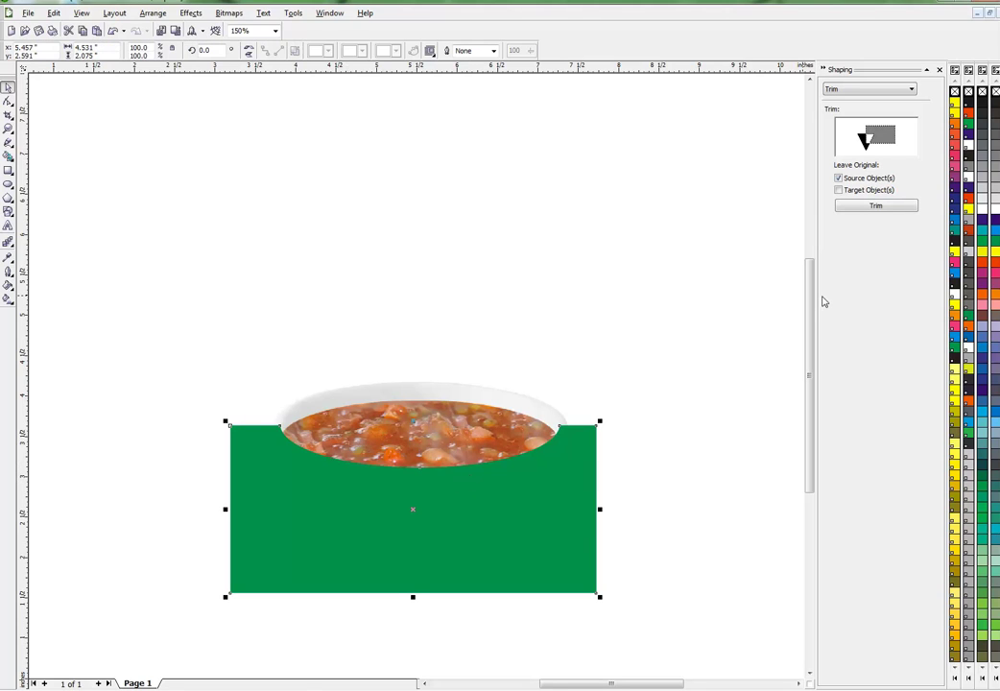
left_click(865, 206)
left_click(419, 440)
left_click(449, 525)
key("Delete")
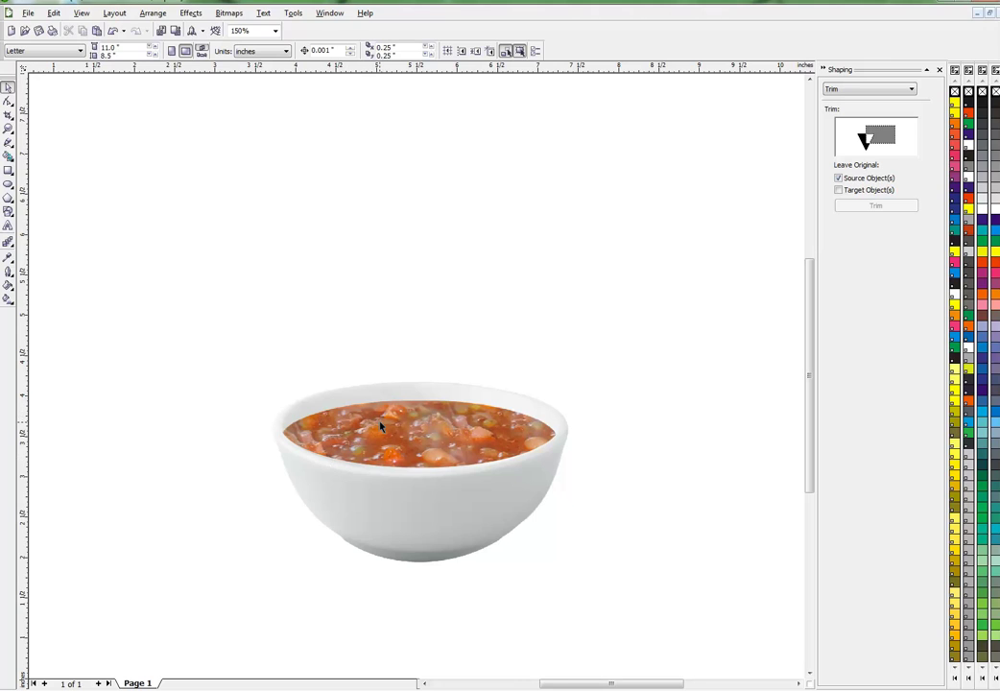
left_click_drag(381, 426, 350, 306)
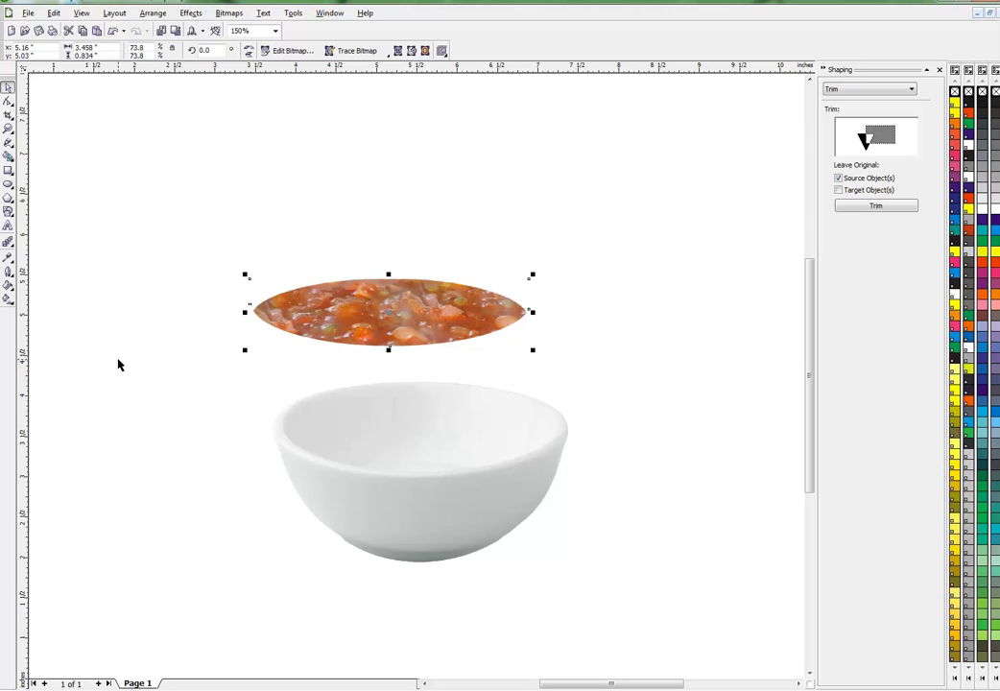
key("ctrl+z")
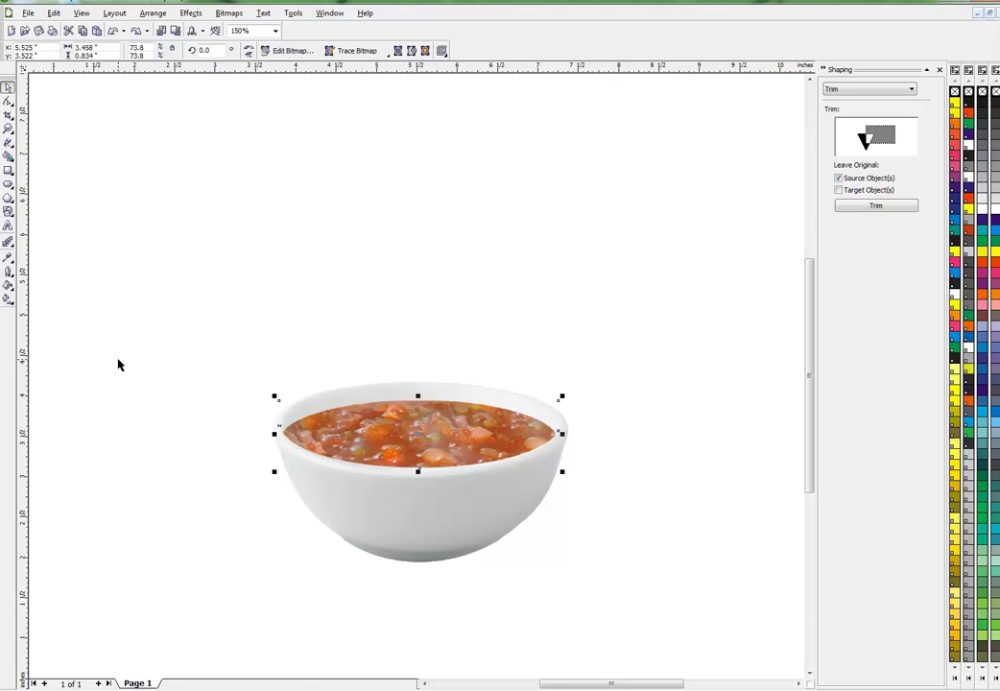
left_click(306, 255)
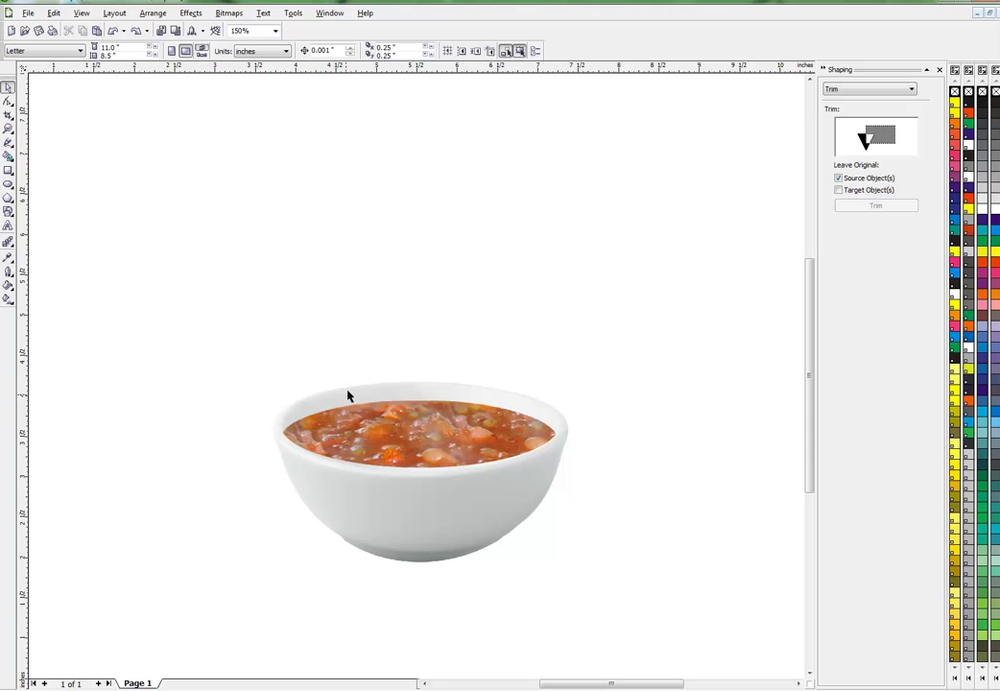